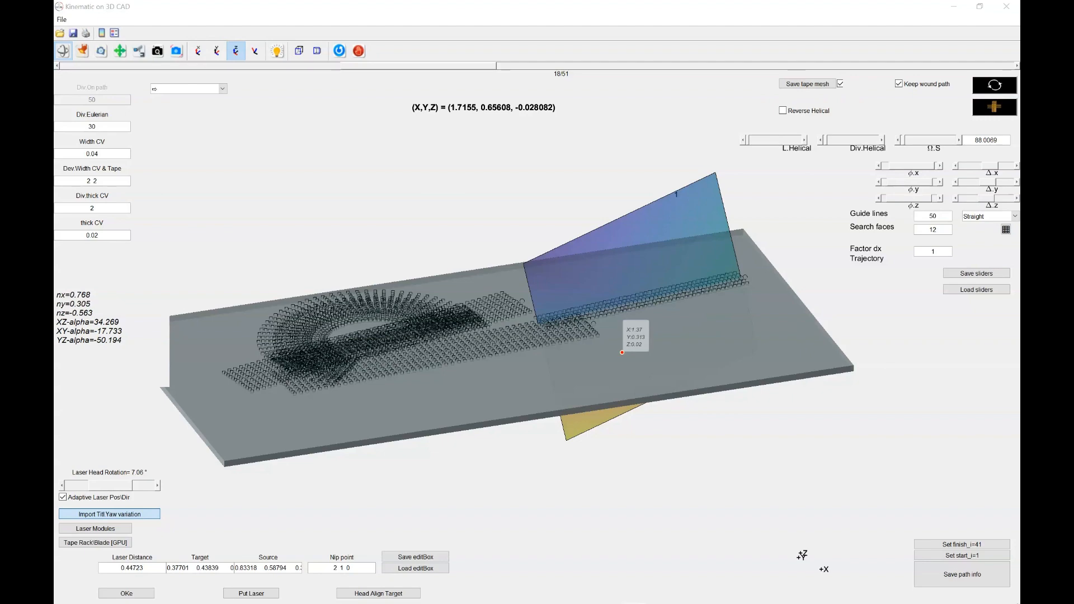
Set the number of guide lines for the tape path to 100
{"action": "left_click_drag", "start_coordinate": [537, 335], "coordinate": [467, 338]}
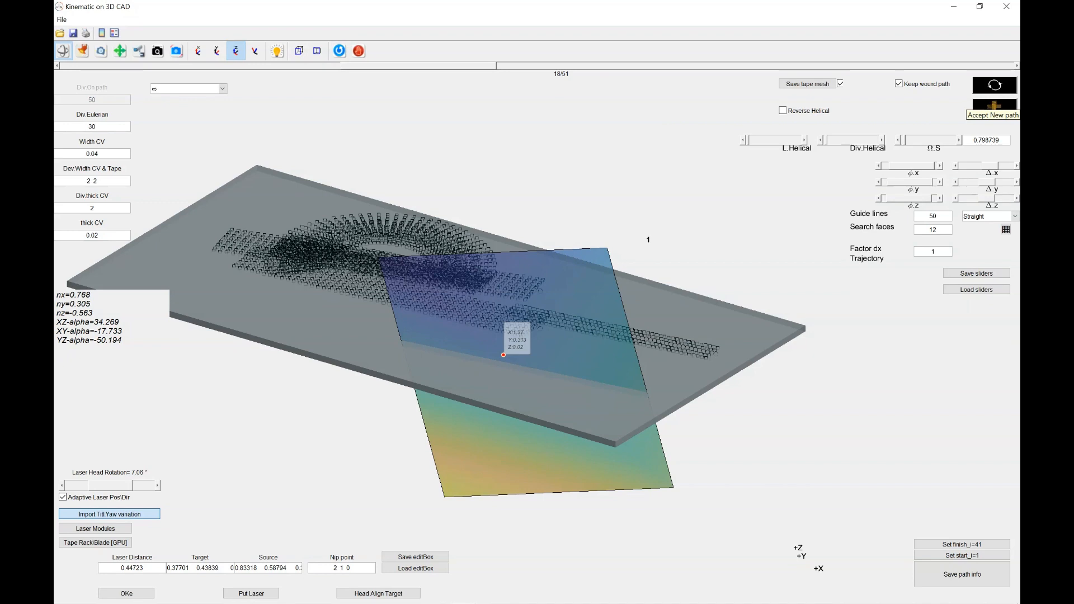
{"action": "double_click", "coordinate": [933, 216]}
{"action": "type", "text": "100"}
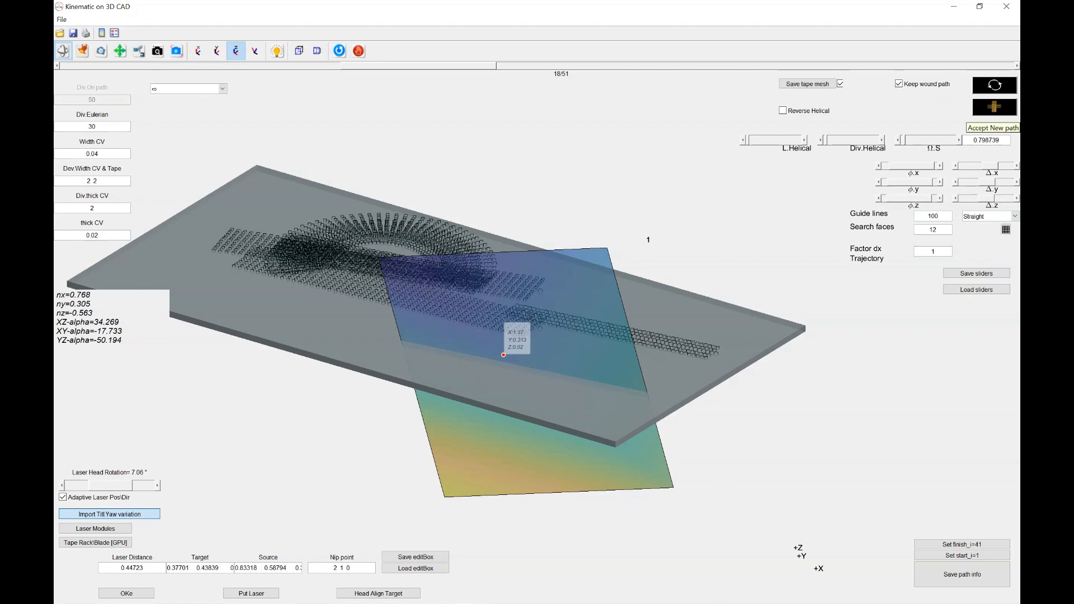
Shift the intersecting plane along X across the plate and accept the new path with limits 1 and 100
{"action": "left_click", "coordinate": [959, 139]}
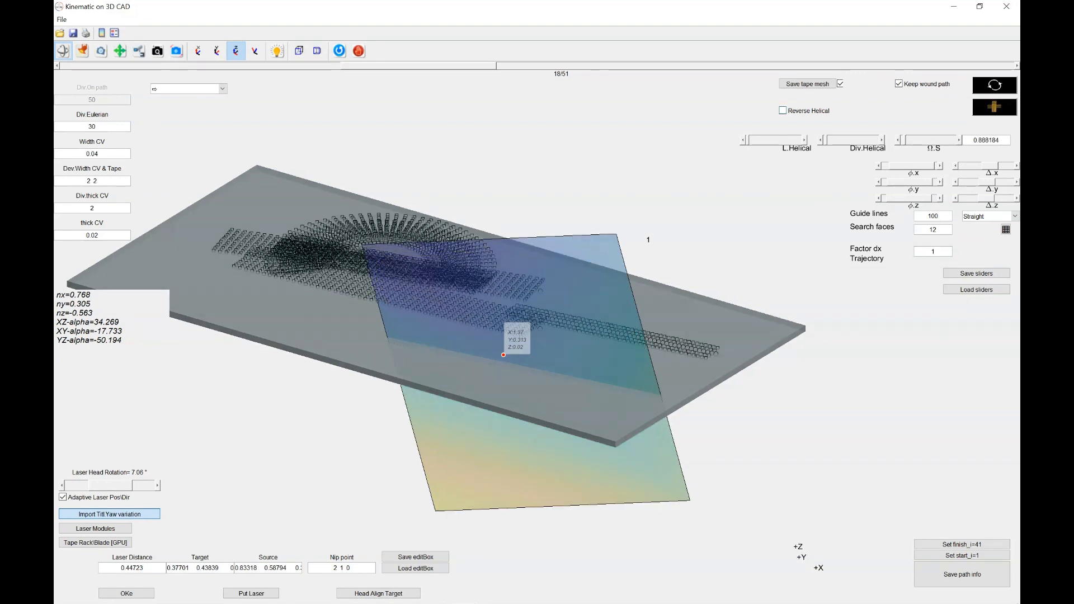
{"action": "scroll", "coordinate": [526, 372], "scroll_direction": "up", "scroll_amount": 3}
{"action": "key", "text": "Right"}
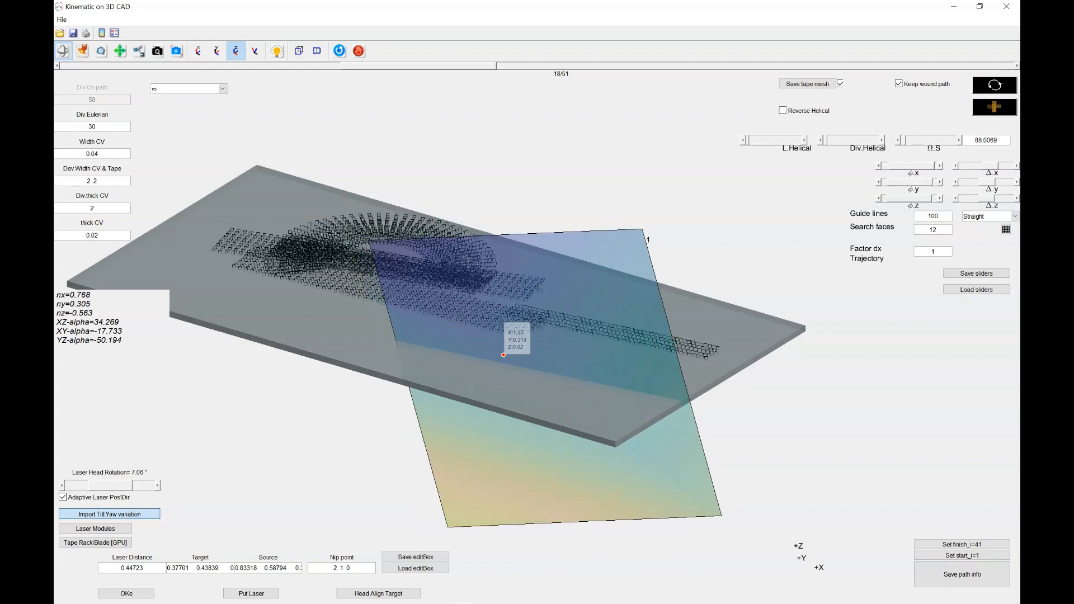
{"action": "left_click", "coordinate": [955, 165]}
{"action": "left_click", "coordinate": [955, 166]}
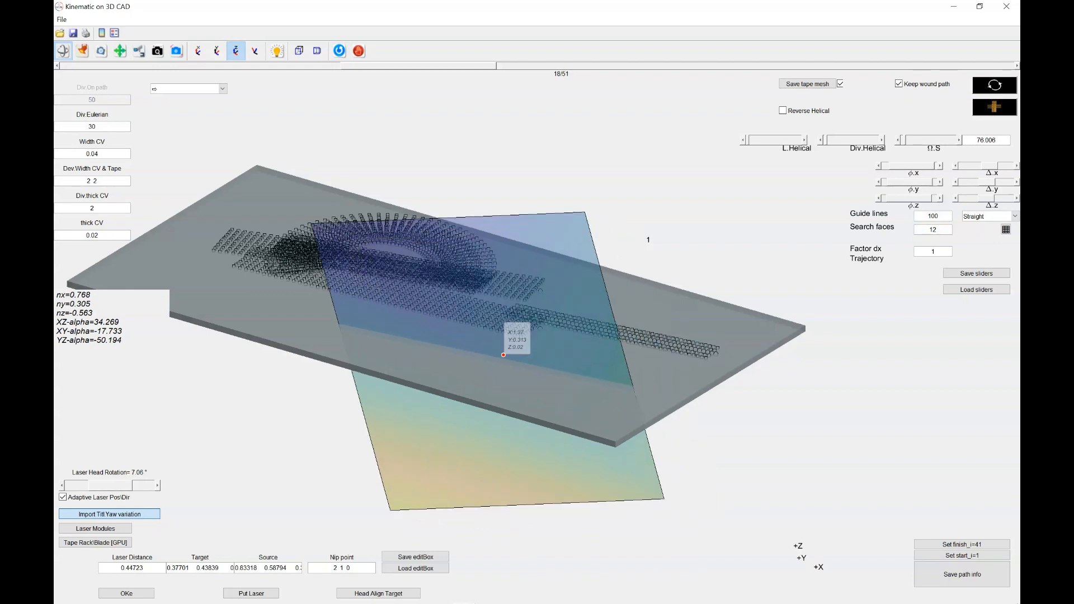
{"action": "left_click", "coordinate": [956, 165]}
{"action": "left_click", "coordinate": [995, 106]}
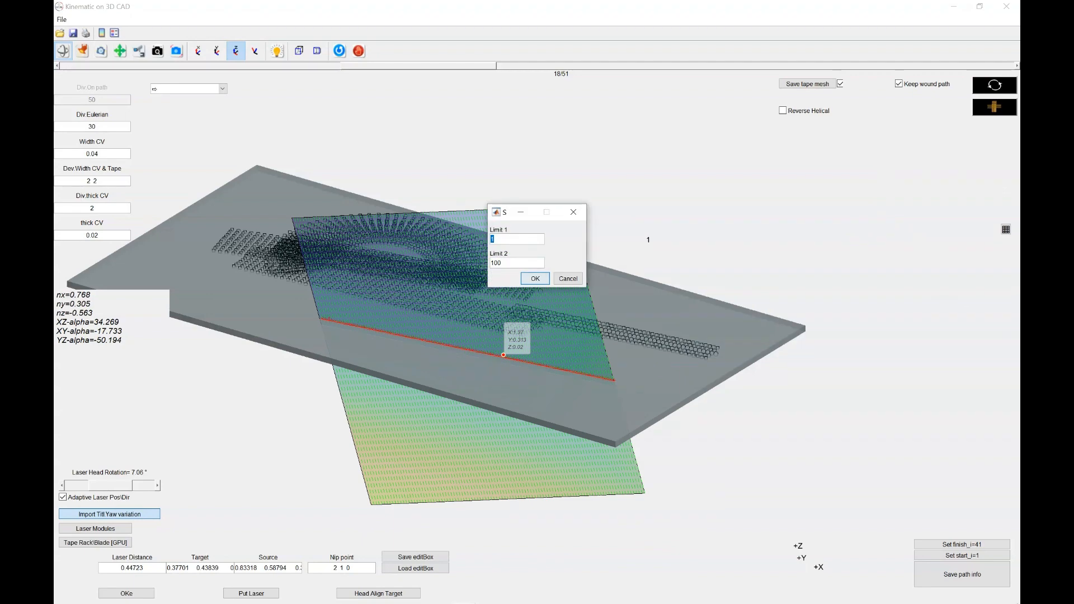
{"action": "left_click", "coordinate": [535, 278]}
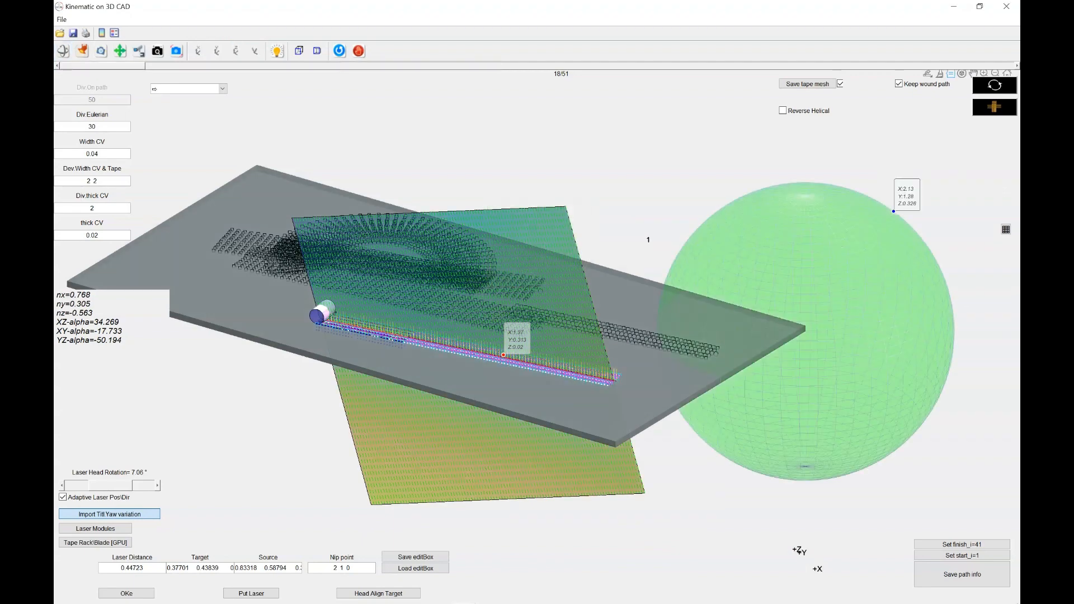
Align the laser head sphere to its target for the new tape path
{"action": "left_click", "coordinate": [62, 50]}
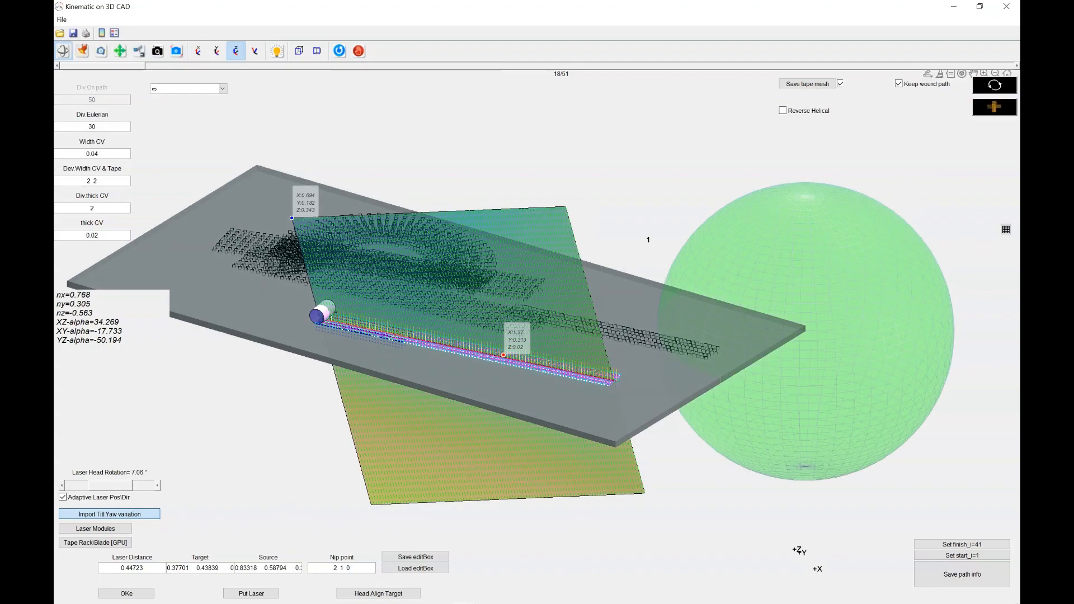
{"action": "left_click_drag", "start_coordinate": [503, 336], "coordinate": [559, 286]}
{"action": "left_click", "coordinate": [157, 51]}
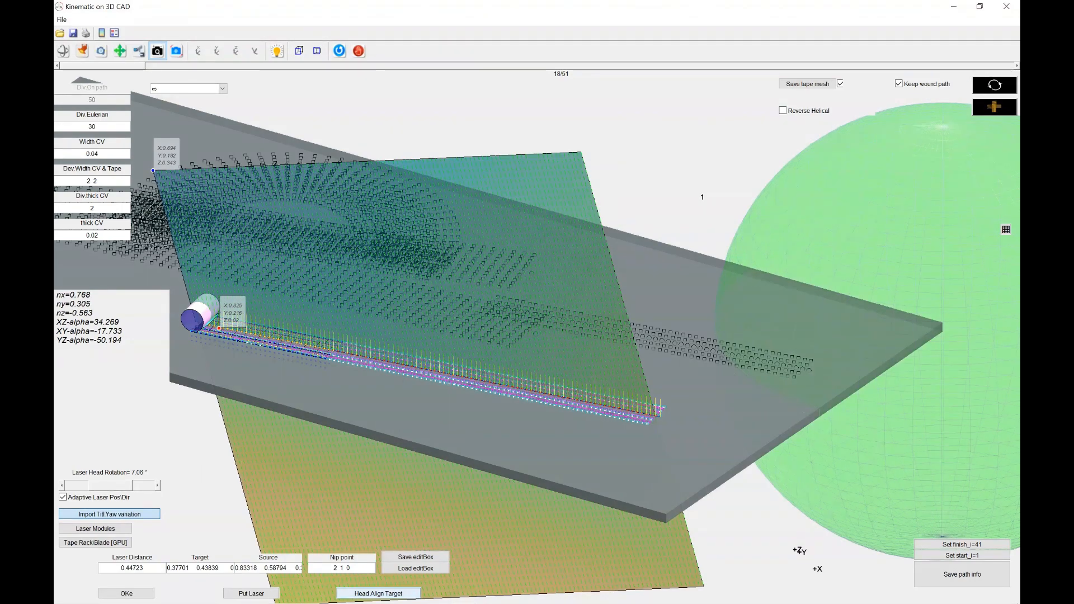
{"action": "left_click", "coordinate": [378, 593]}
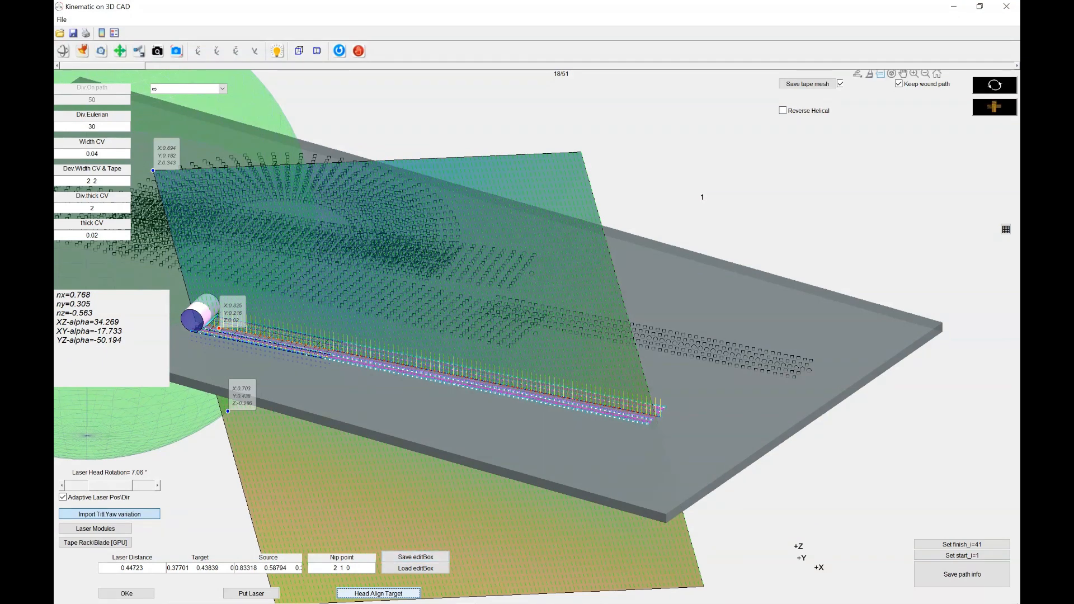
Place the laser with its target at the intersecting plane's upper corner and its source below the plate, and align the head to that target
{"action": "left_click", "coordinate": [120, 51]}
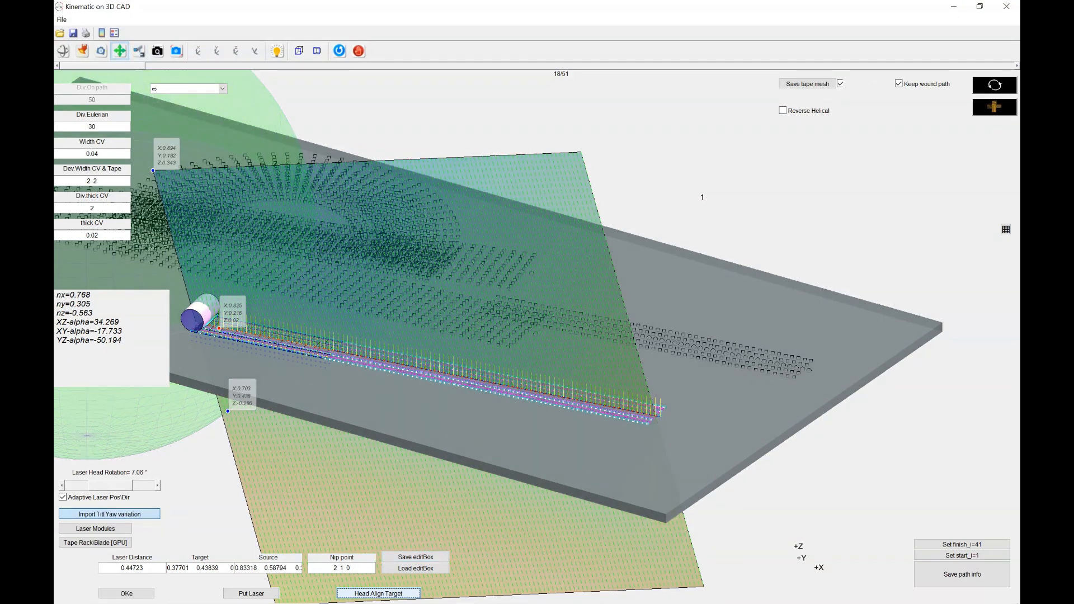
{"action": "left_click_drag", "start_coordinate": [448, 279], "coordinate": [712, 285]}
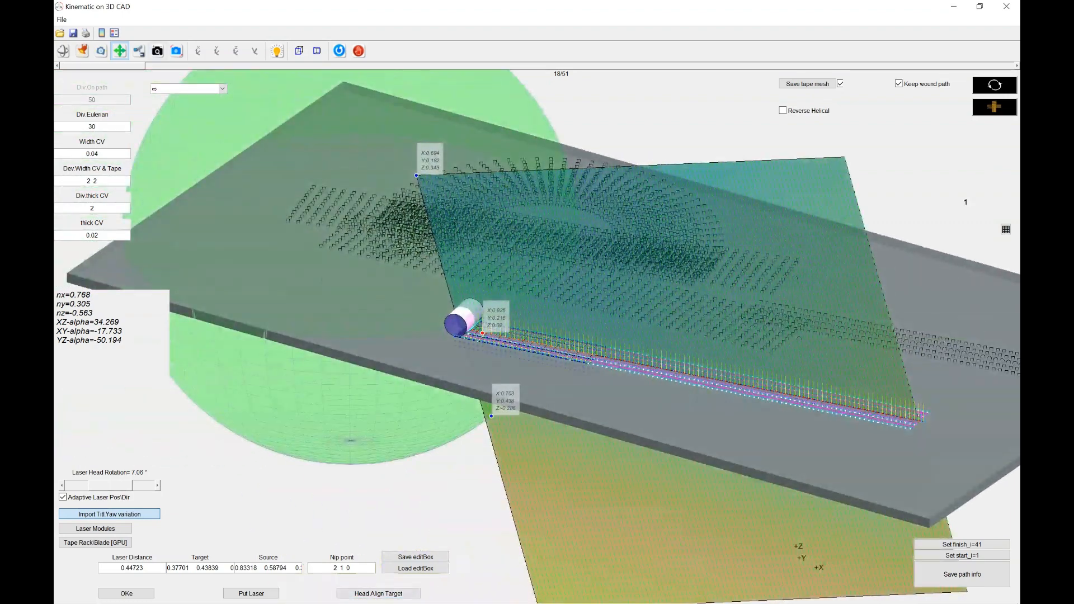
{"action": "left_click", "coordinate": [157, 51]}
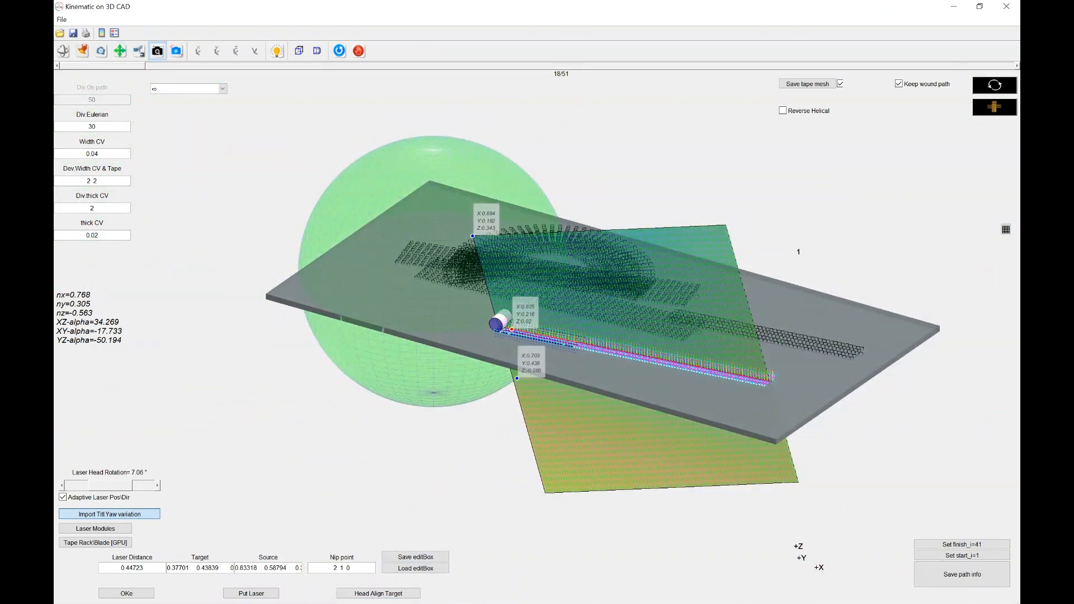
{"action": "left_click", "coordinate": [251, 593]}
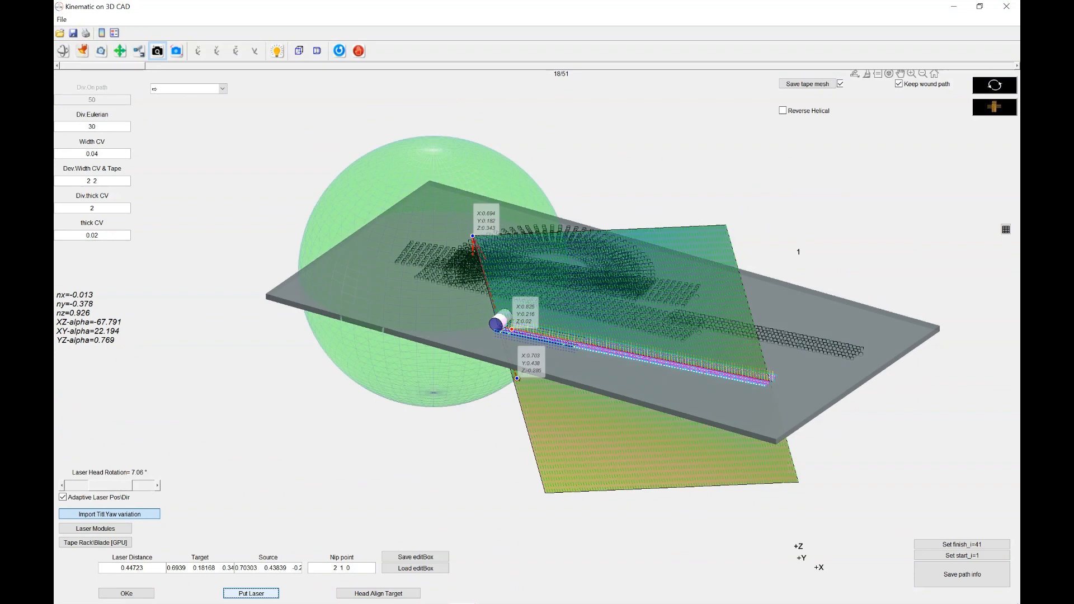
{"action": "left_click", "coordinate": [378, 593]}
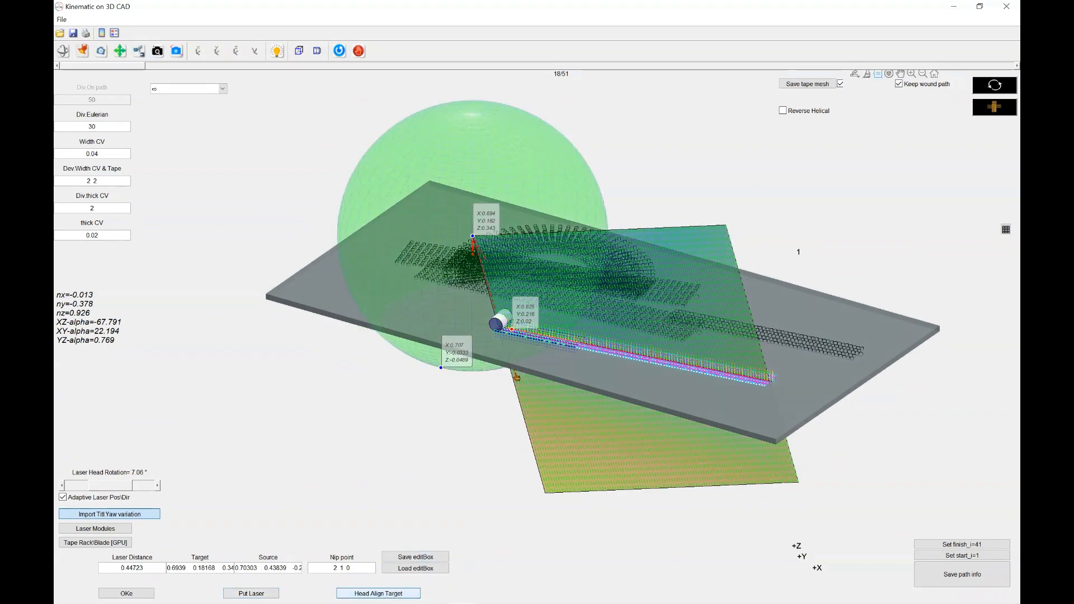
Place the laser again with its source at about X 0.658, Y -0.005, aimed at the plane's upper corner
{"action": "left_click", "coordinate": [62, 51]}
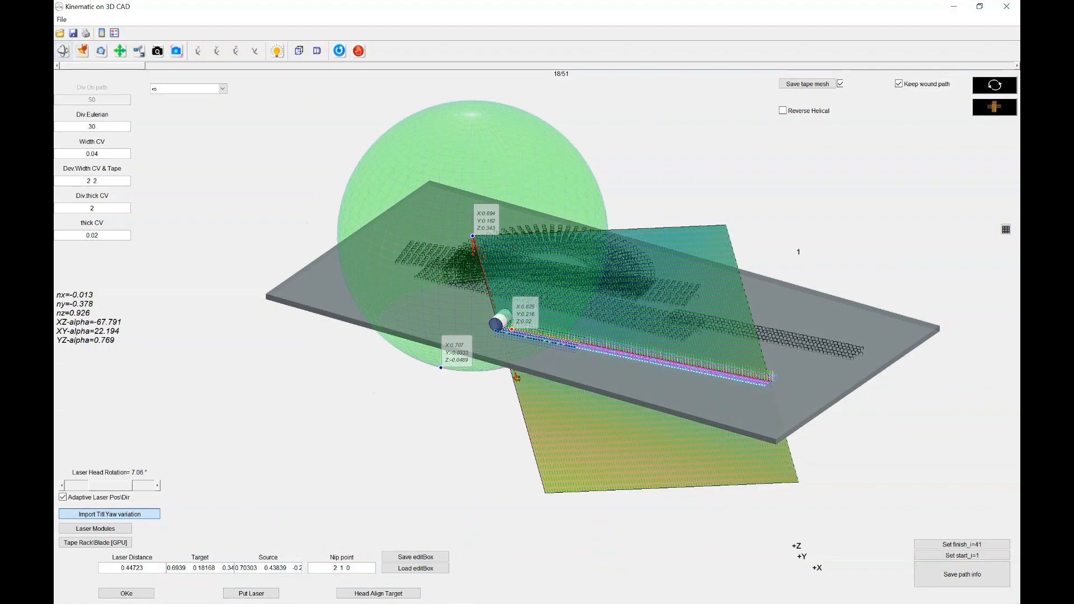
{"action": "left_click_drag", "start_coordinate": [538, 313], "coordinate": [582, 313]}
{"action": "left_click_drag", "start_coordinate": [539, 252], "coordinate": [493, 252]}
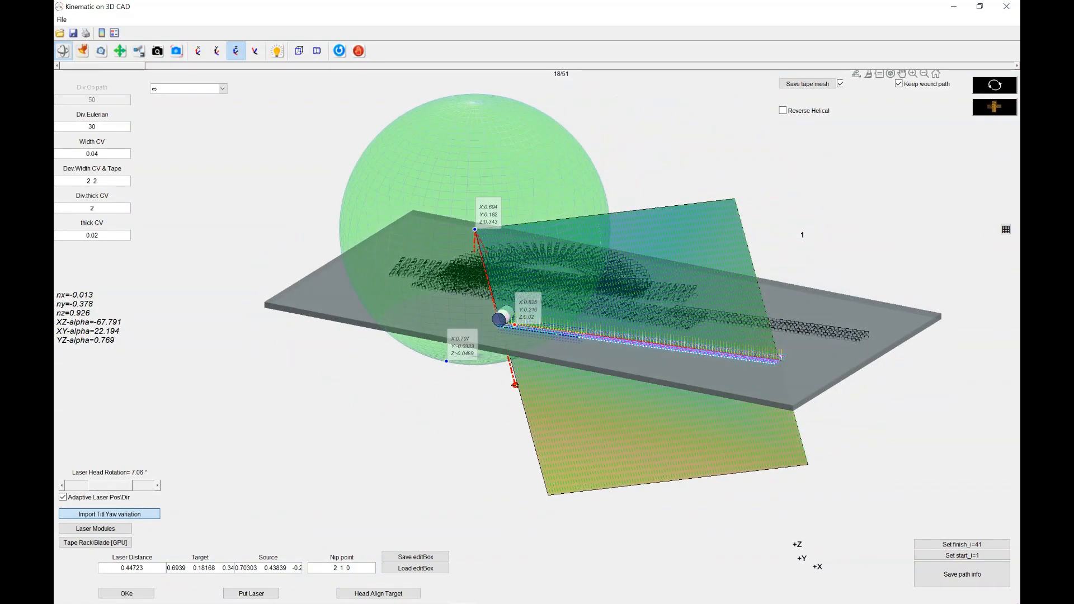
{"action": "left_click", "coordinate": [378, 593]}
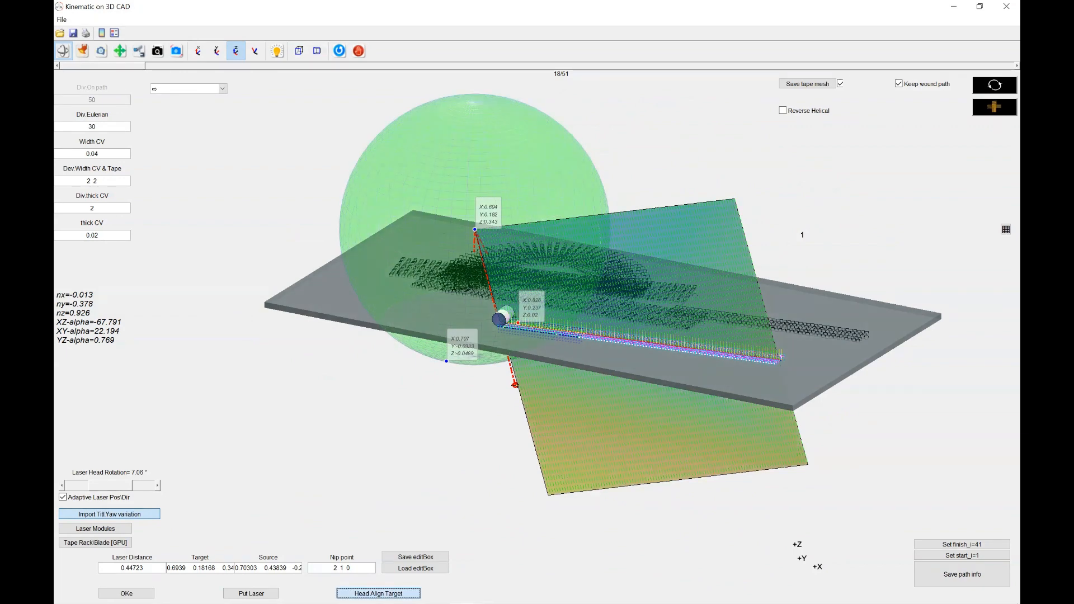
{"action": "left_click", "coordinate": [251, 593]}
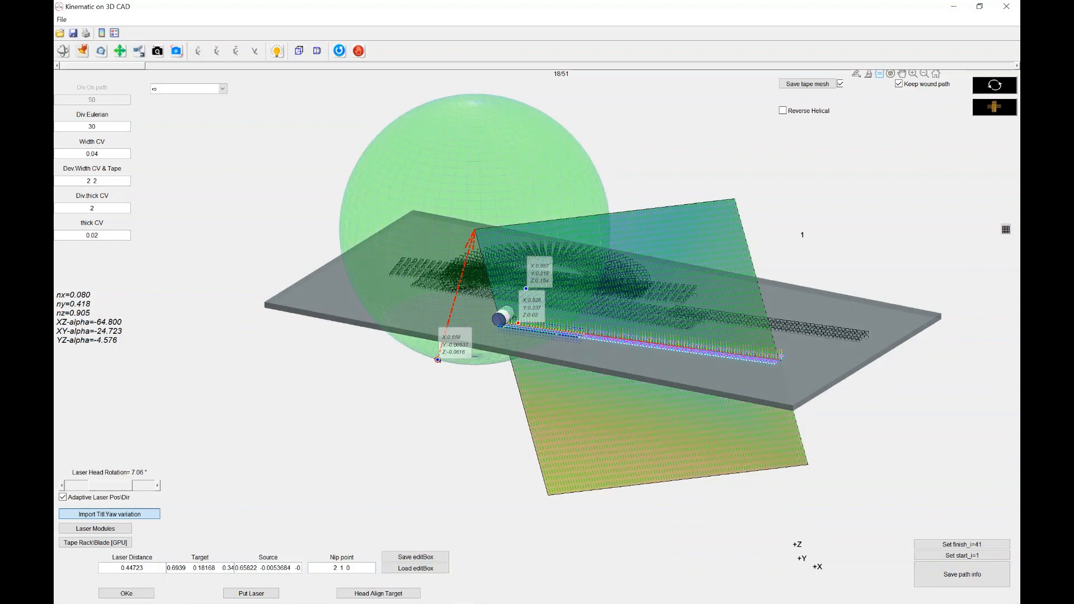
Move the laser target beside the roller to about X 0.85, Y 0.223, Z 0.0284 and align the head to it
{"action": "left_click_drag", "start_coordinate": [526, 289], "coordinate": [522, 323]}
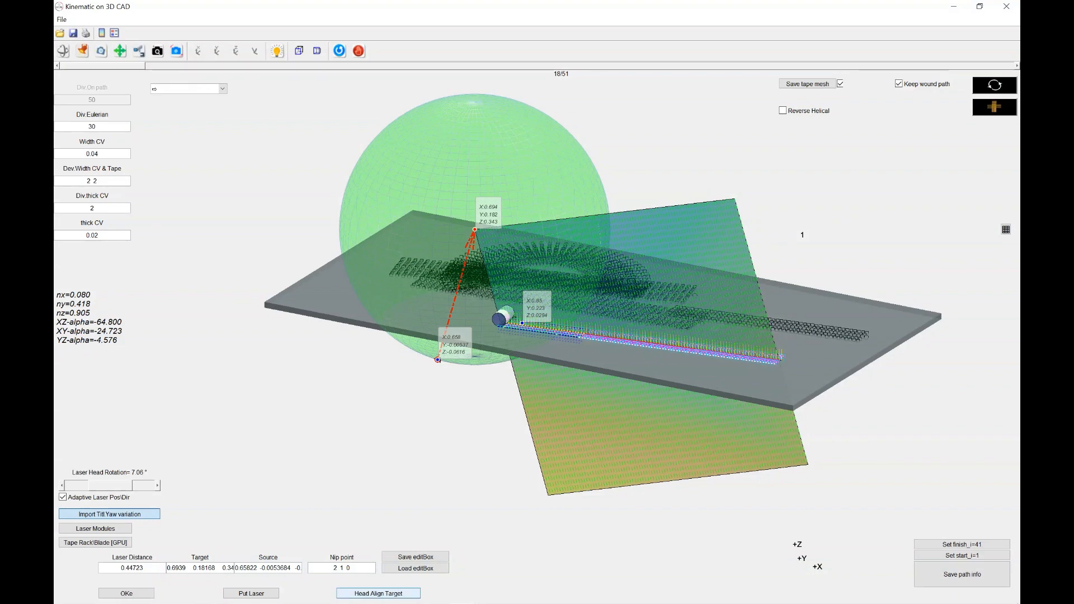
{"action": "left_click", "coordinate": [378, 593]}
{"action": "left_click", "coordinate": [251, 593]}
{"action": "left_click", "coordinate": [378, 593]}
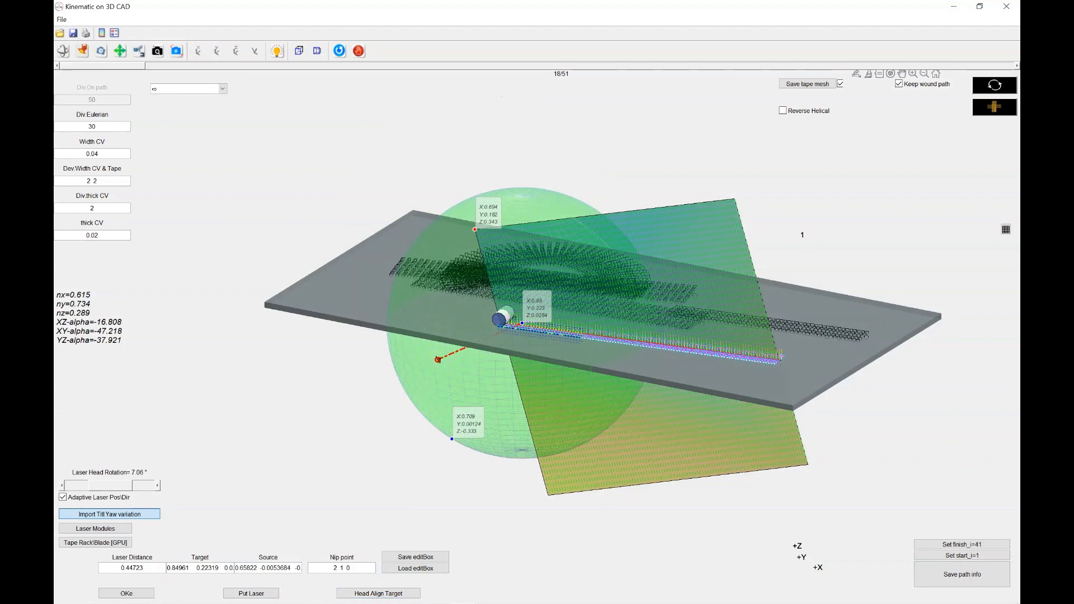
{"action": "left_click", "coordinate": [251, 593]}
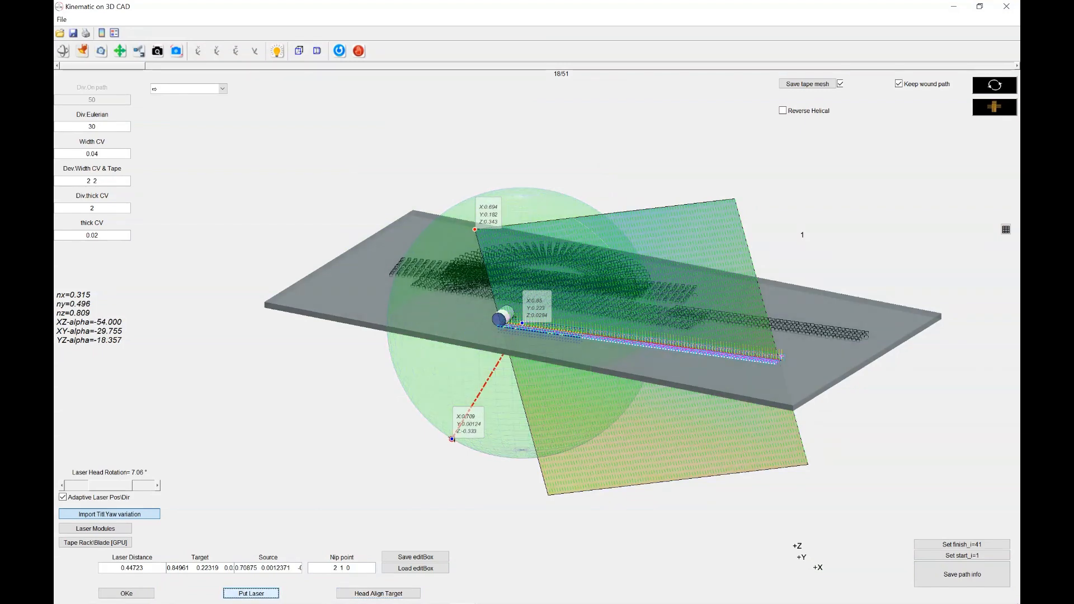
Place the laser source above the plate ahead of the roller at about X 1.25, Y 0.224, Z 0.22
{"action": "left_click_drag", "start_coordinate": [452, 439], "coordinate": [616, 277]}
{"action": "left_click", "coordinate": [252, 593]}
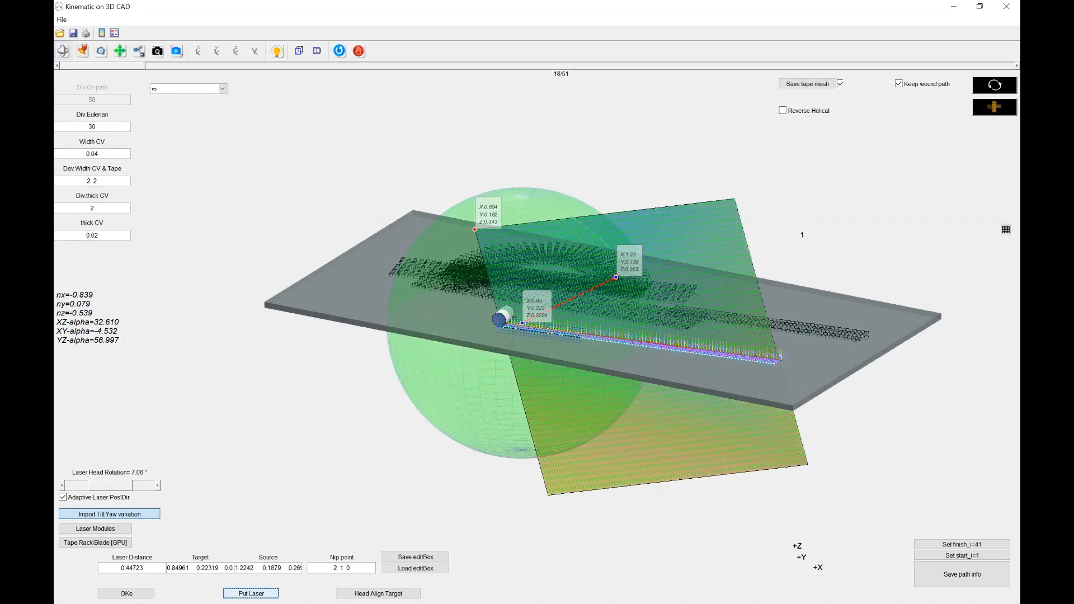
{"action": "left_click", "coordinate": [63, 50]}
{"action": "left_click_drag", "start_coordinate": [568, 370], "coordinate": [544, 317]}
{"action": "left_click", "coordinate": [157, 51]}
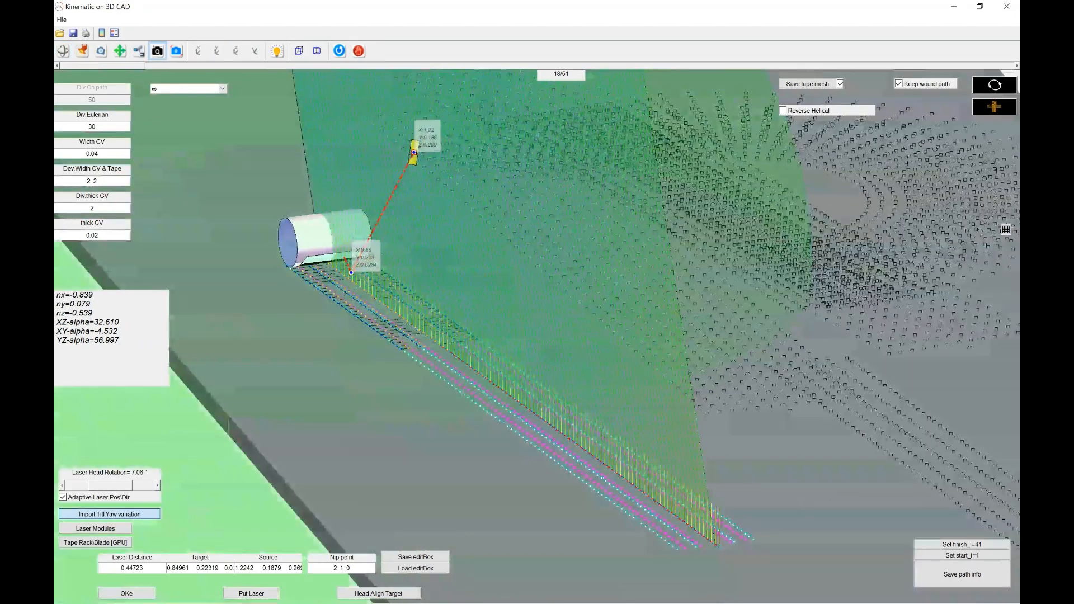
{"action": "left_click", "coordinate": [120, 51]}
{"action": "left_click_drag", "start_coordinate": [391, 291], "coordinate": [600, 366]}
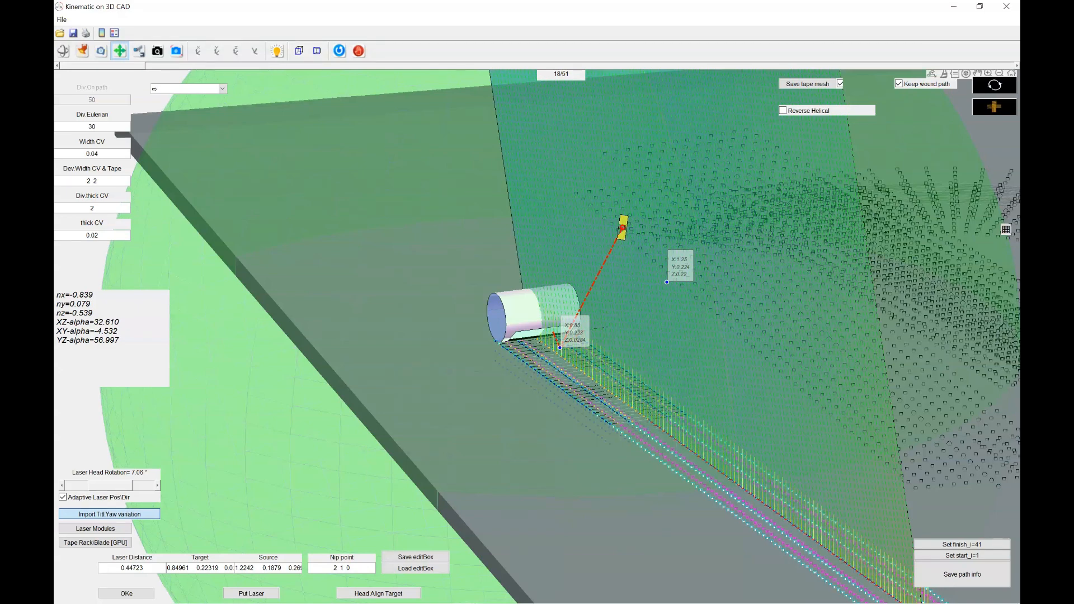
{"action": "left_click", "coordinate": [251, 593]}
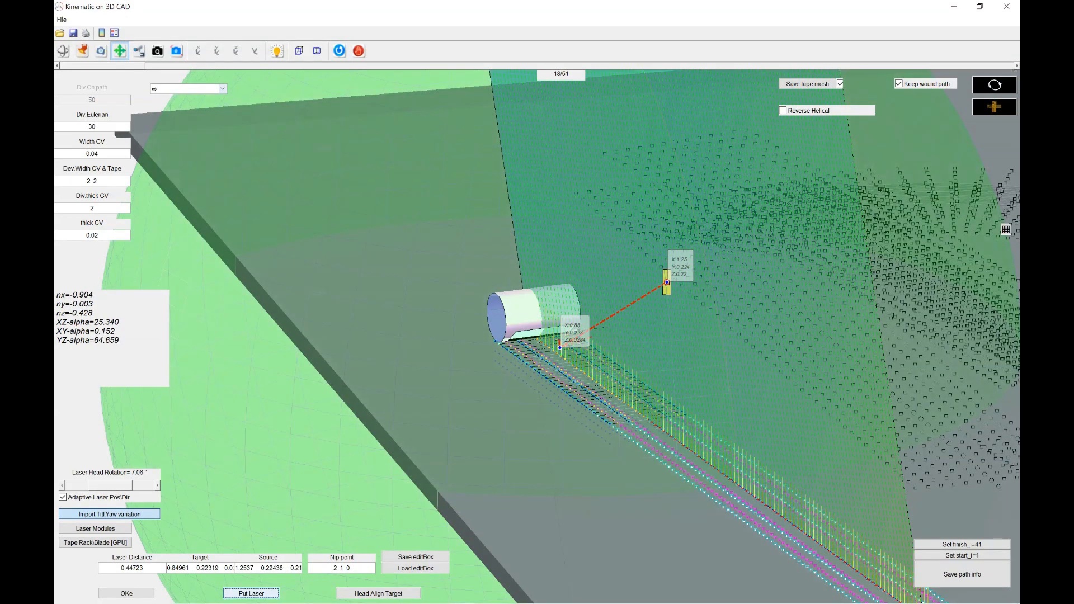
Set the laser head rotation to 83.66°
{"action": "left_click", "coordinate": [157, 485]}
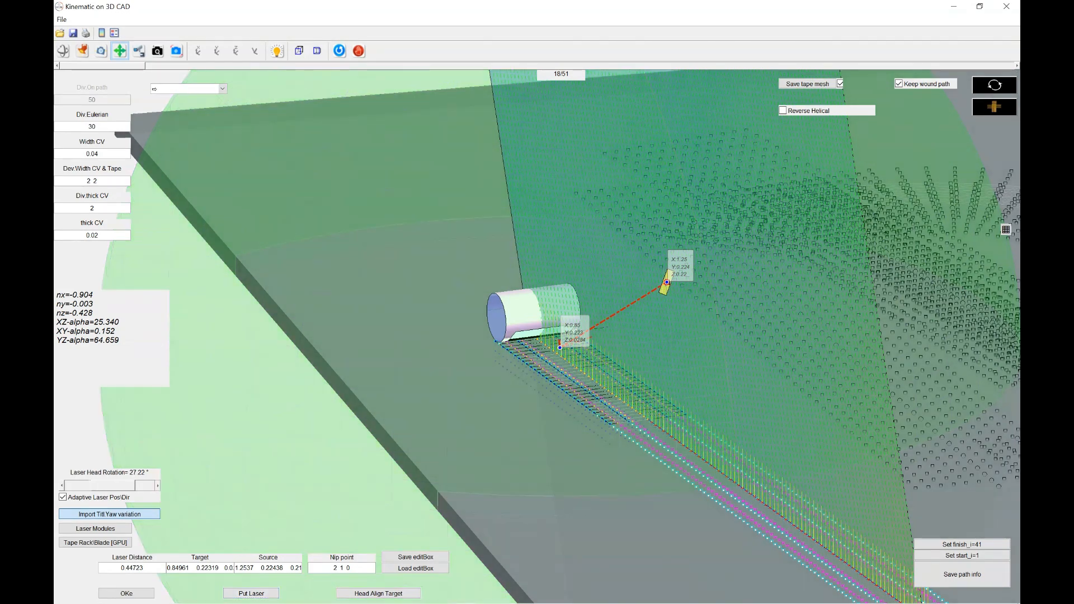
{"action": "left_click", "coordinate": [157, 485]}
{"action": "left_click", "coordinate": [157, 485]}
{"action": "left_click", "coordinate": [157, 486]}
{"action": "left_click", "coordinate": [157, 51]}
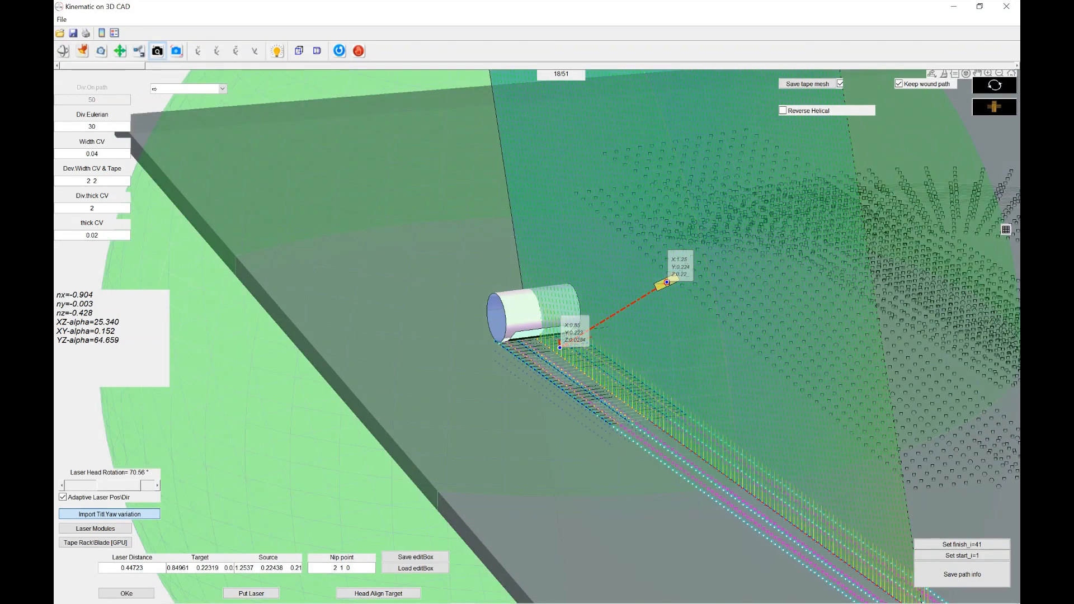
{"action": "left_click", "coordinate": [120, 51]}
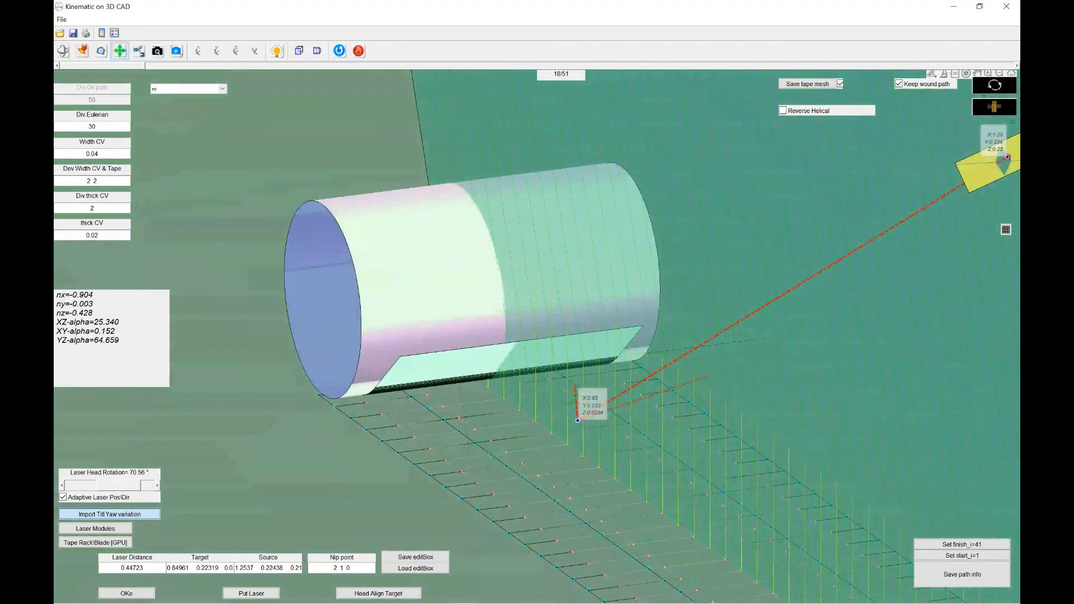
{"action": "left_click_drag", "start_coordinate": [715, 254], "coordinate": [556, 293]}
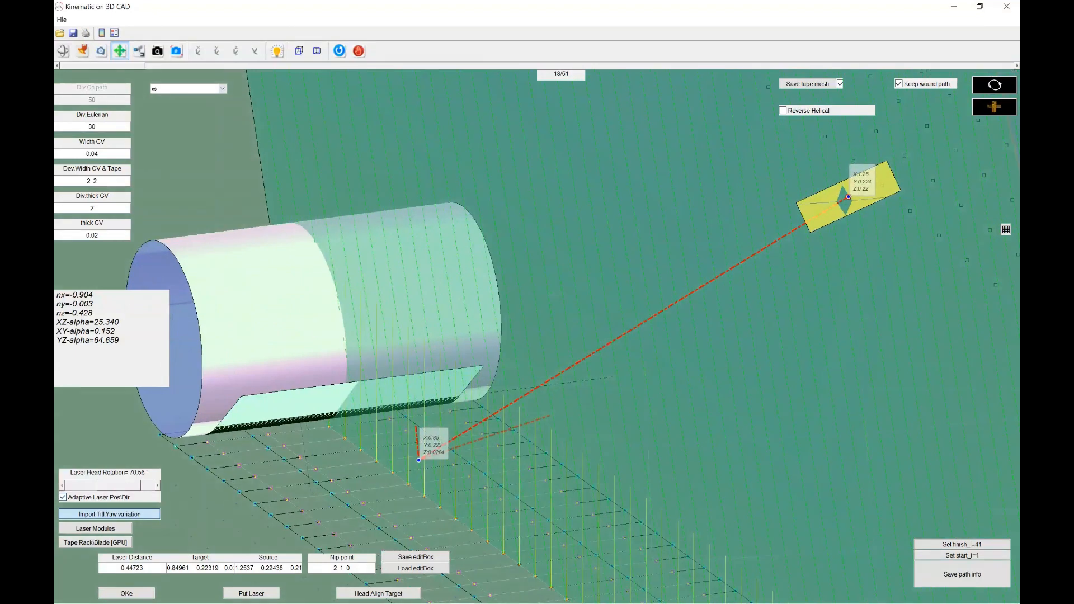
{"action": "left_click", "coordinate": [157, 486]}
{"action": "left_click", "coordinate": [157, 486]}
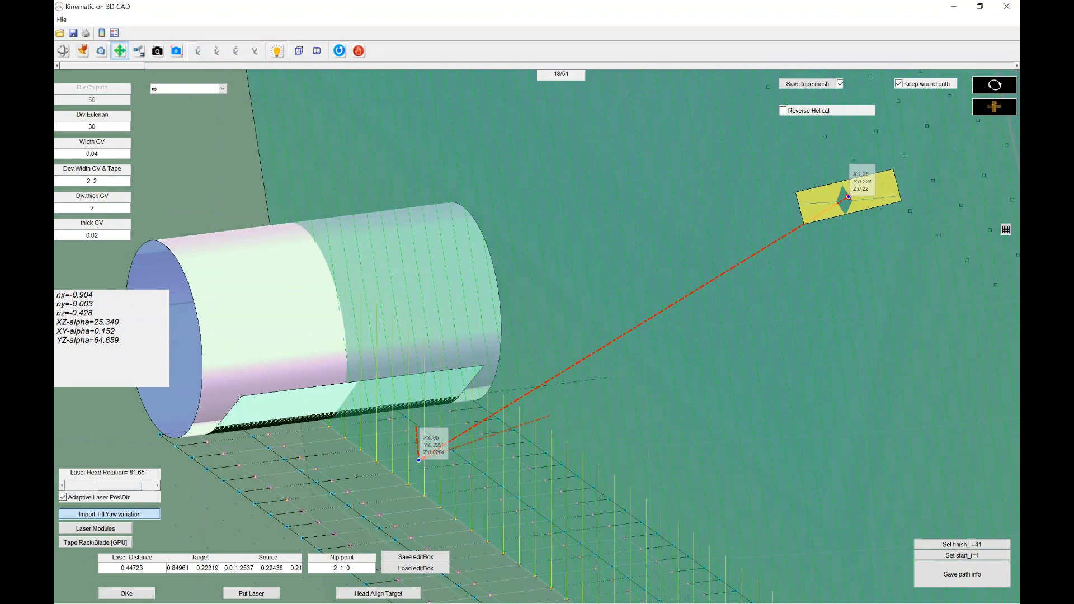
{"action": "left_click", "coordinate": [157, 485]}
Examine the roller and laser head at different positions along the tape path
{"action": "left_click", "coordinate": [157, 51]}
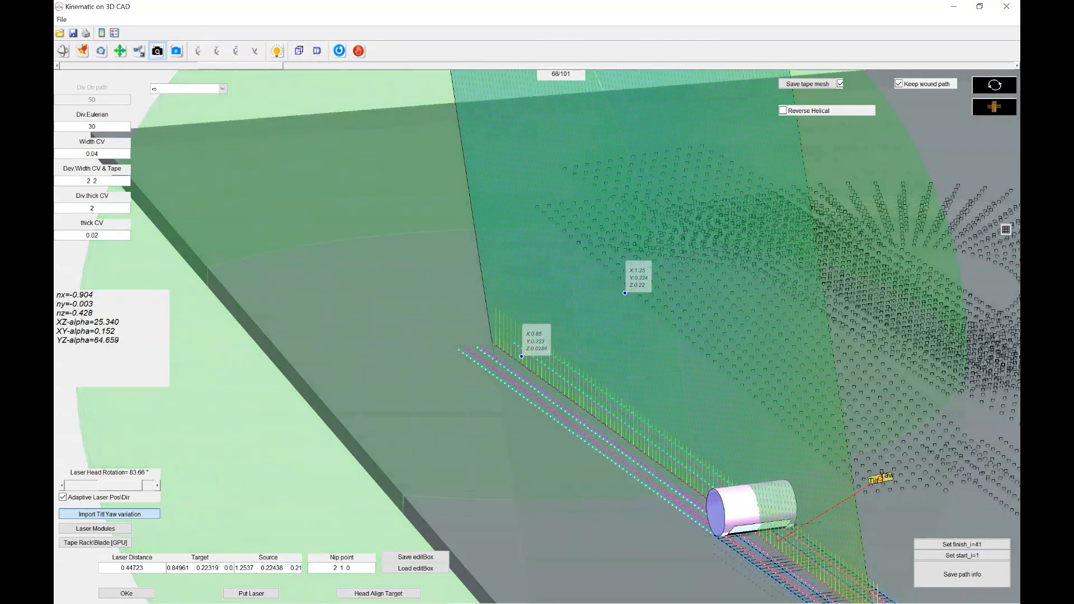
{"action": "left_click_drag", "start_coordinate": [537, 358], "coordinate": [529, 330]}
{"action": "left_click", "coordinate": [157, 51]}
{"action": "left_click", "coordinate": [120, 51]}
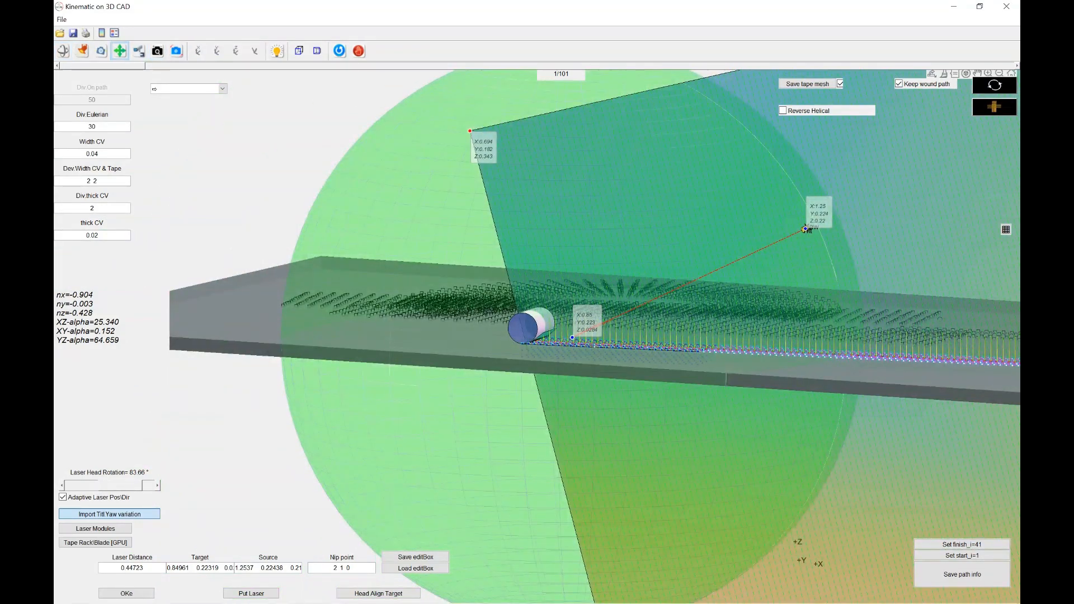
{"action": "left_click_drag", "start_coordinate": [492, 235], "coordinate": [279, 283]}
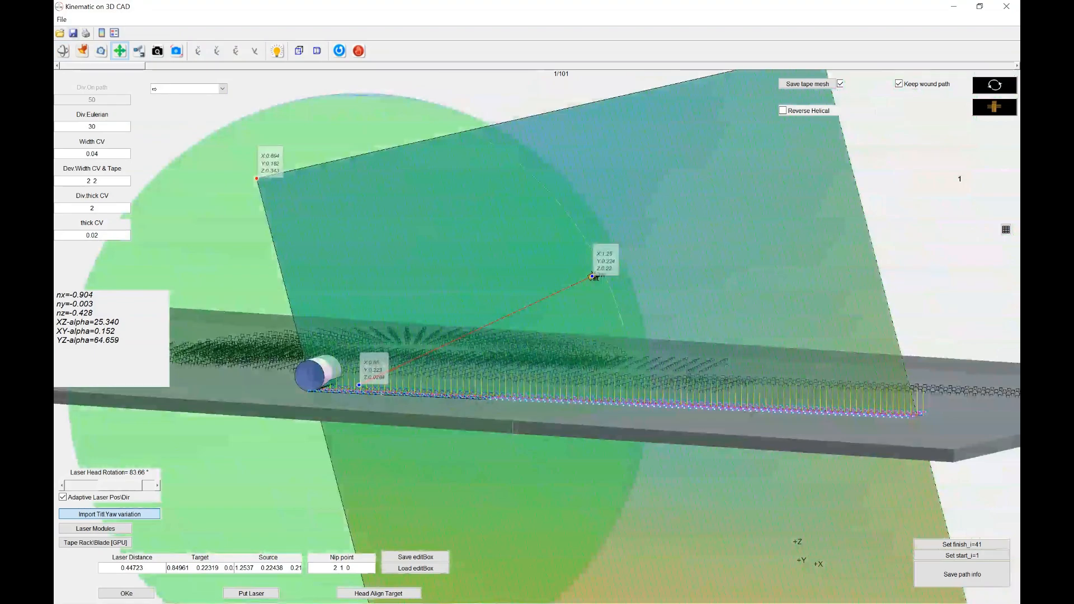
{"action": "left_click", "coordinate": [63, 50]}
{"action": "left_click_drag", "start_coordinate": [503, 268], "coordinate": [582, 241]}
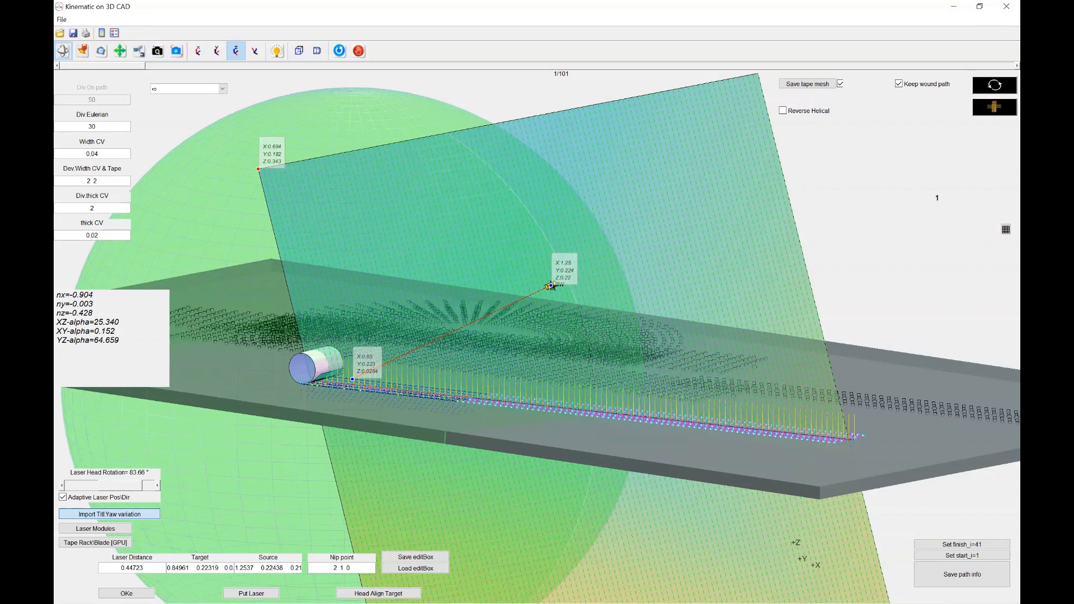
Start importing the tilt and yaw variation and inspect the tilt-yaw workbook in the application folder
{"action": "left_click", "coordinate": [109, 514]}
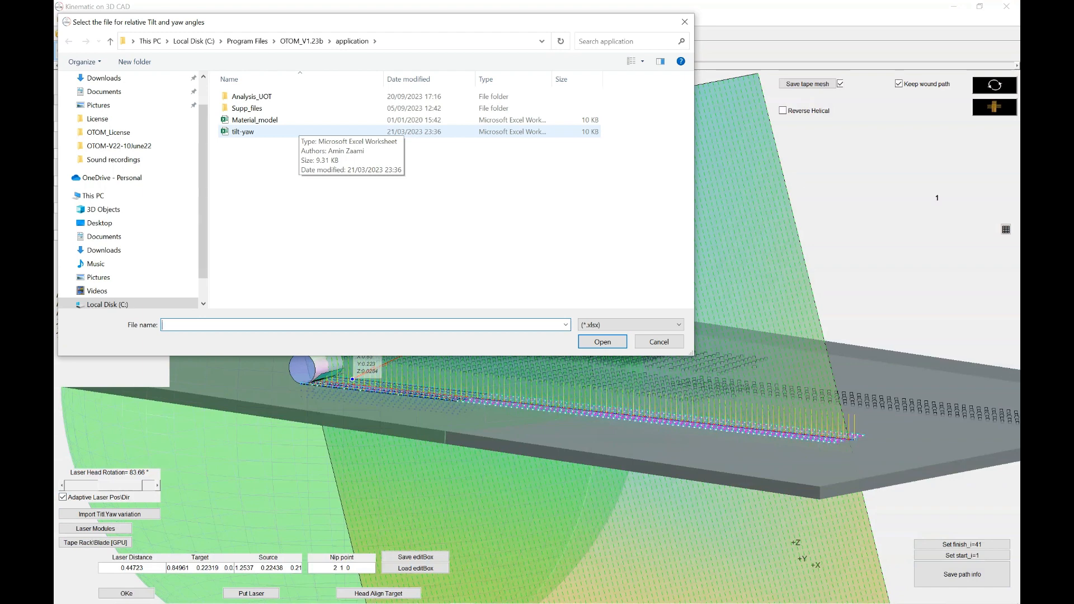
{"action": "left_click", "coordinate": [276, 132]}
{"action": "right_click", "coordinate": [277, 131]}
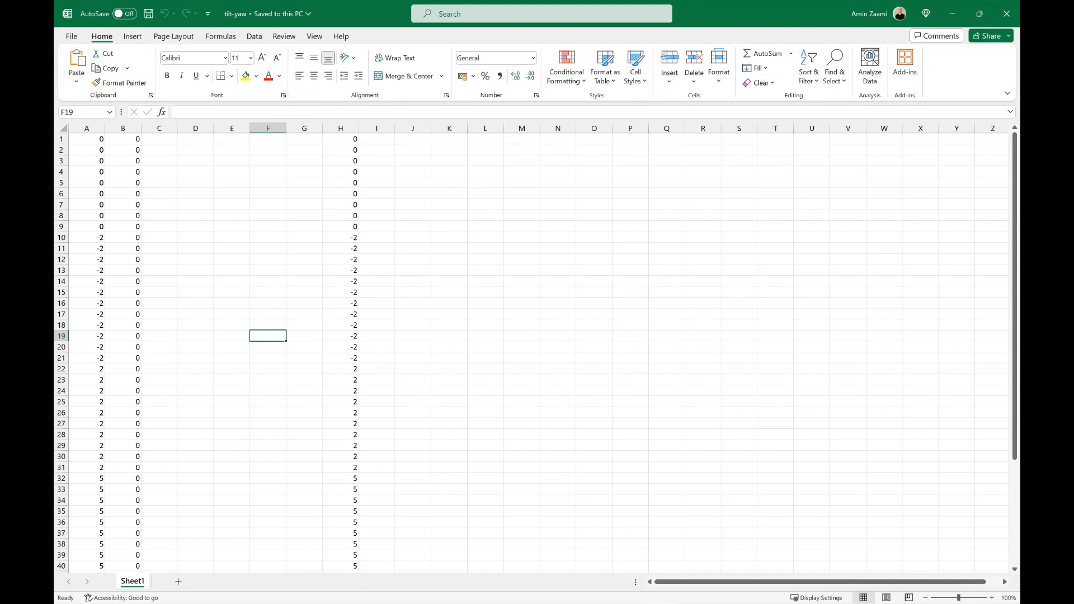
{"action": "scroll", "coordinate": [536, 350], "scroll_direction": "down", "scroll_amount": 9}
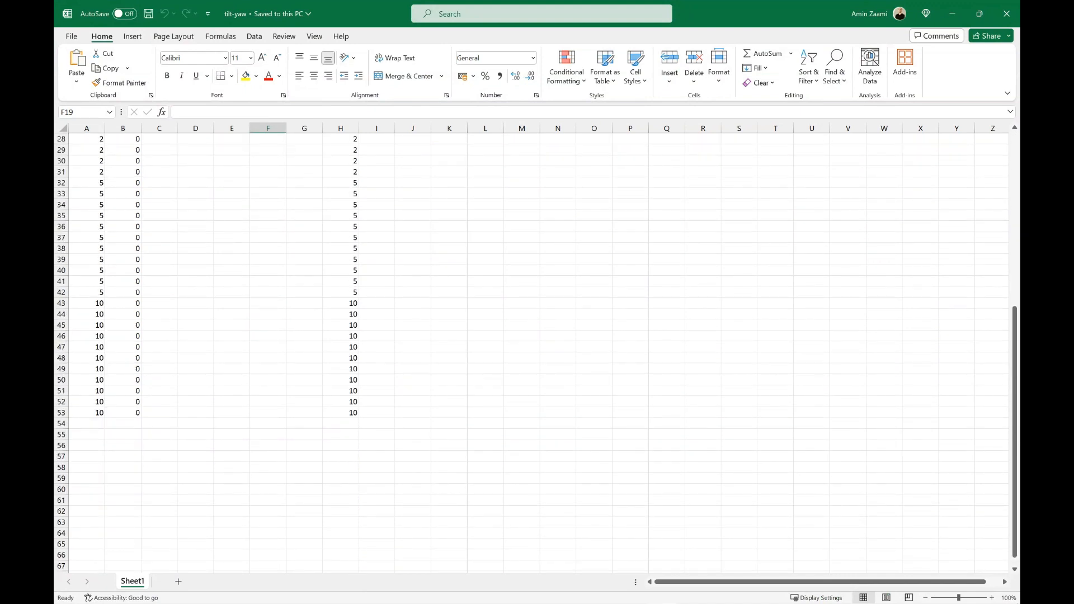
{"action": "scroll", "coordinate": [535, 353], "scroll_direction": "up", "scroll_amount": 9}
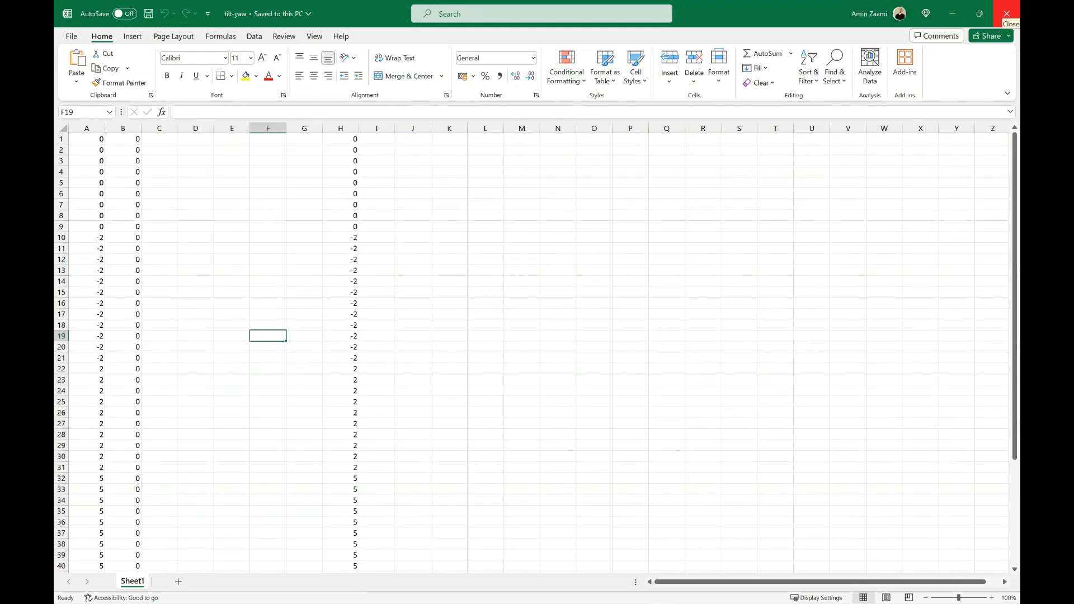
{"action": "left_click", "coordinate": [1007, 14]}
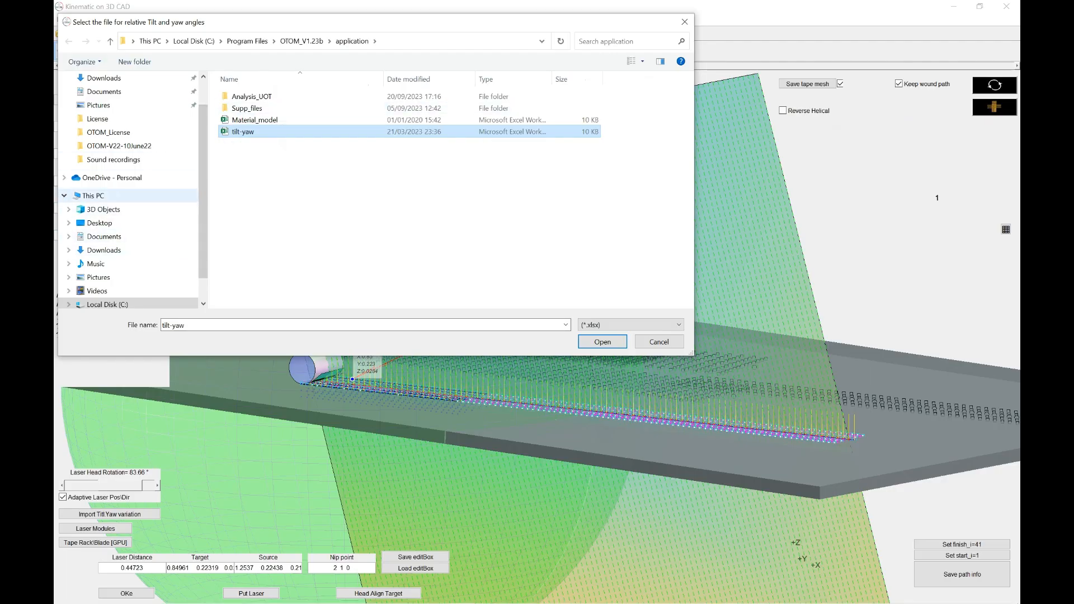
Open the tilt-yaw workbook in the OTOM-V22-10June22 folder and review its tilt and yaw columns from first to last row
{"action": "left_click", "coordinate": [118, 145]}
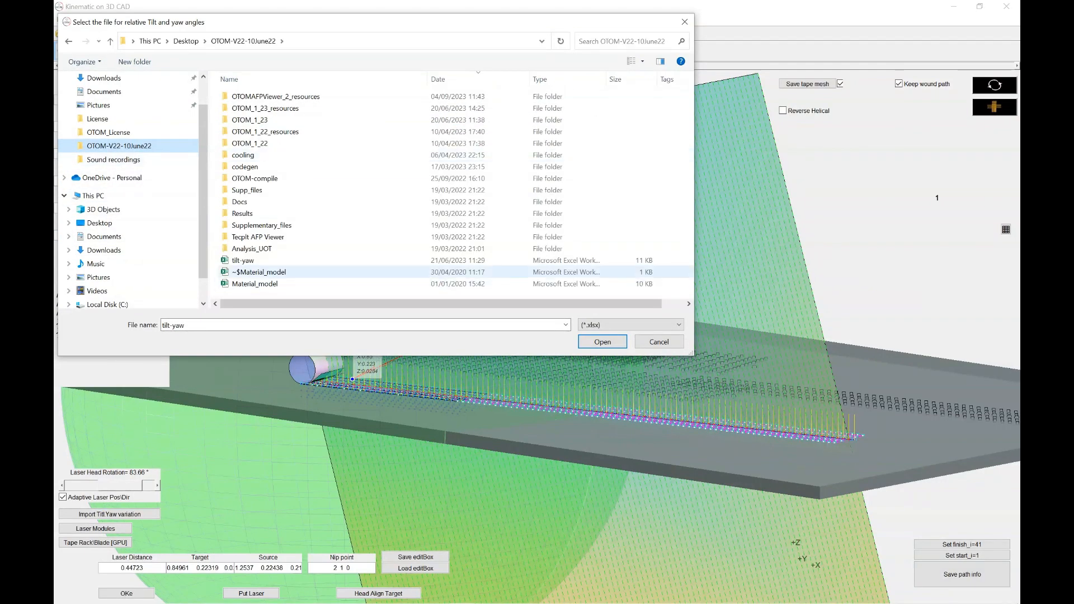
{"action": "right_click", "coordinate": [261, 260]}
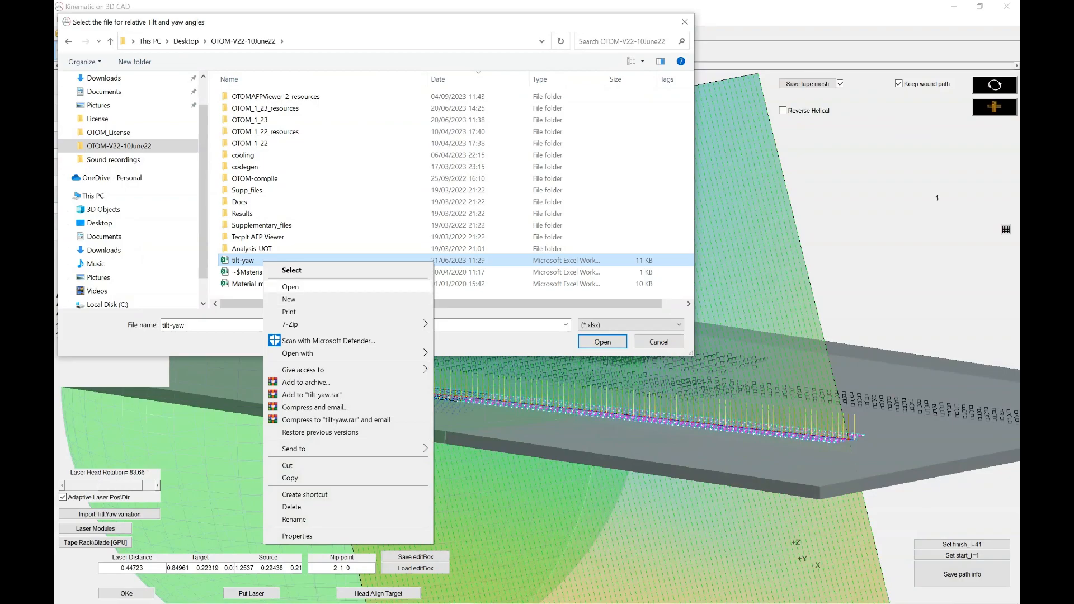
{"action": "left_click", "coordinate": [291, 286]}
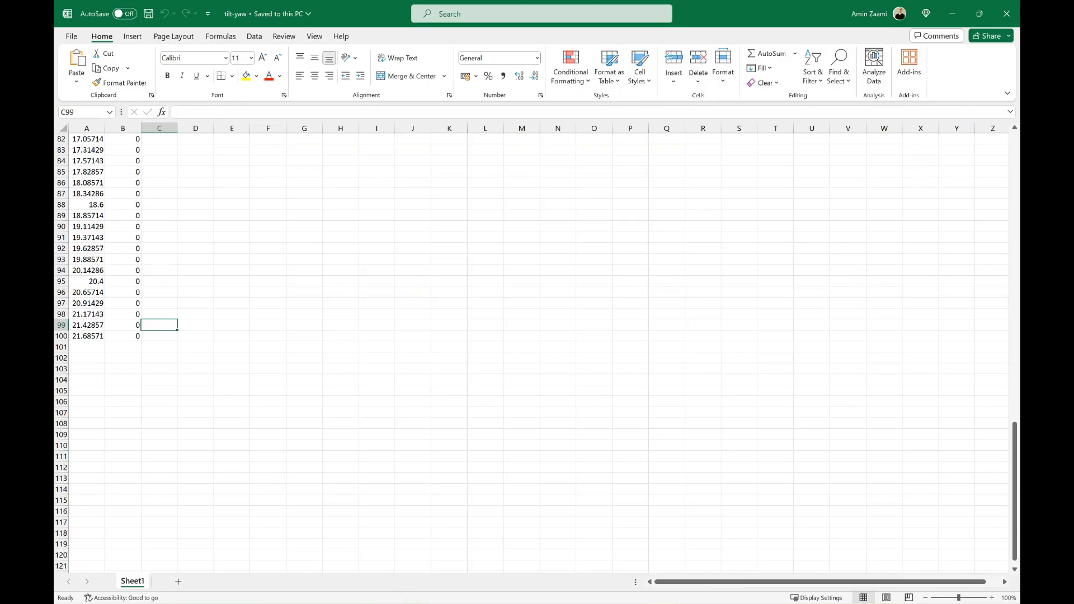
{"action": "scroll", "coordinate": [537, 352], "scroll_direction": "up", "scroll_amount": 20}
{"action": "left_click", "coordinate": [86, 138]}
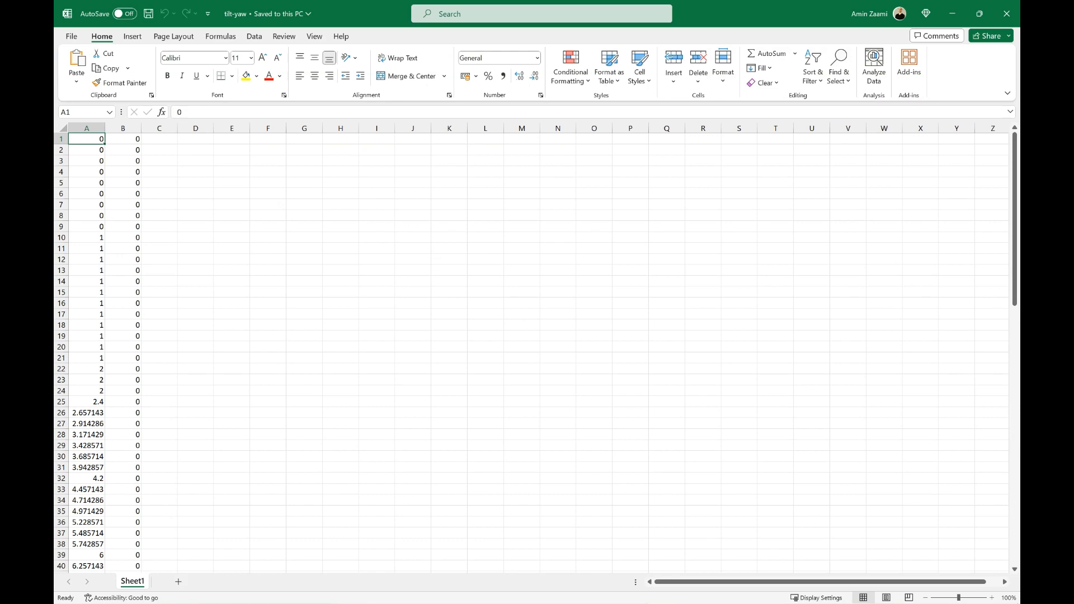
{"action": "scroll", "coordinate": [537, 353], "scroll_direction": "down", "scroll_amount": 6}
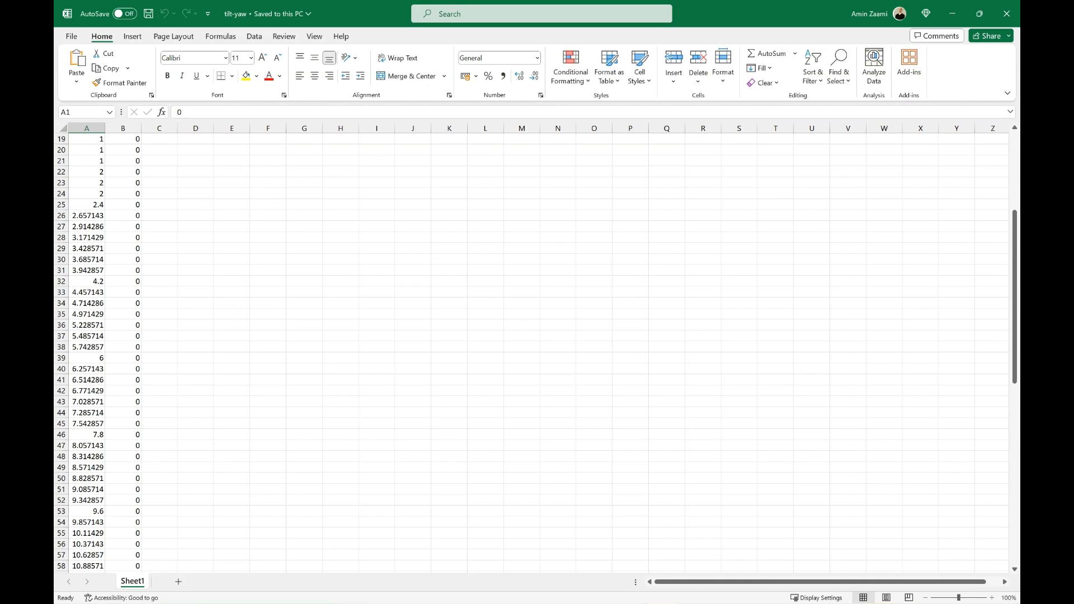
{"action": "scroll", "coordinate": [537, 352], "scroll_direction": "down", "scroll_amount": 18}
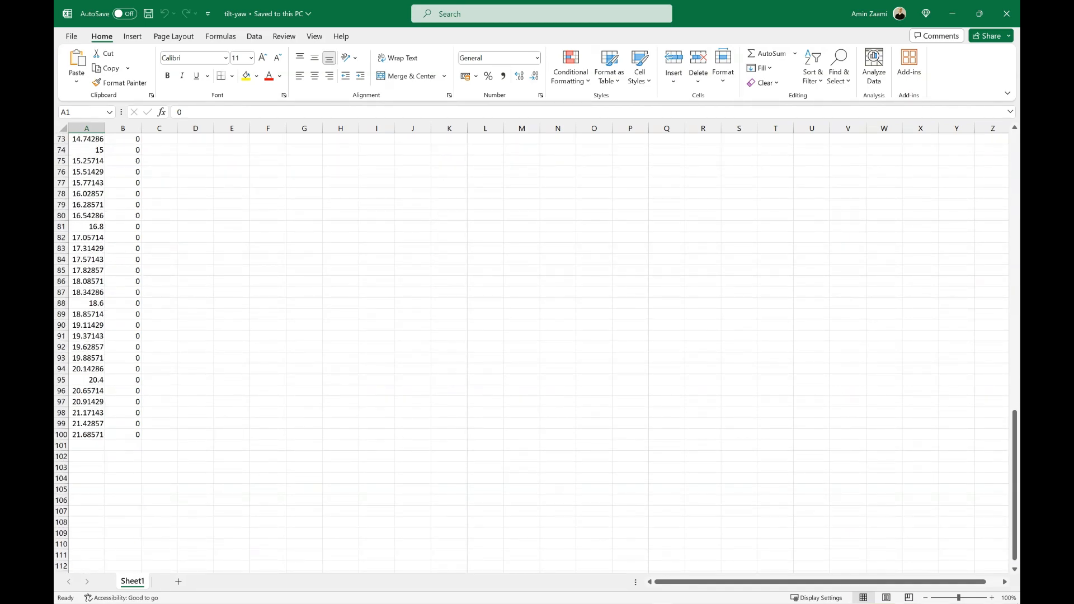
{"action": "scroll", "coordinate": [537, 352], "scroll_direction": "up", "scroll_amount": 20}
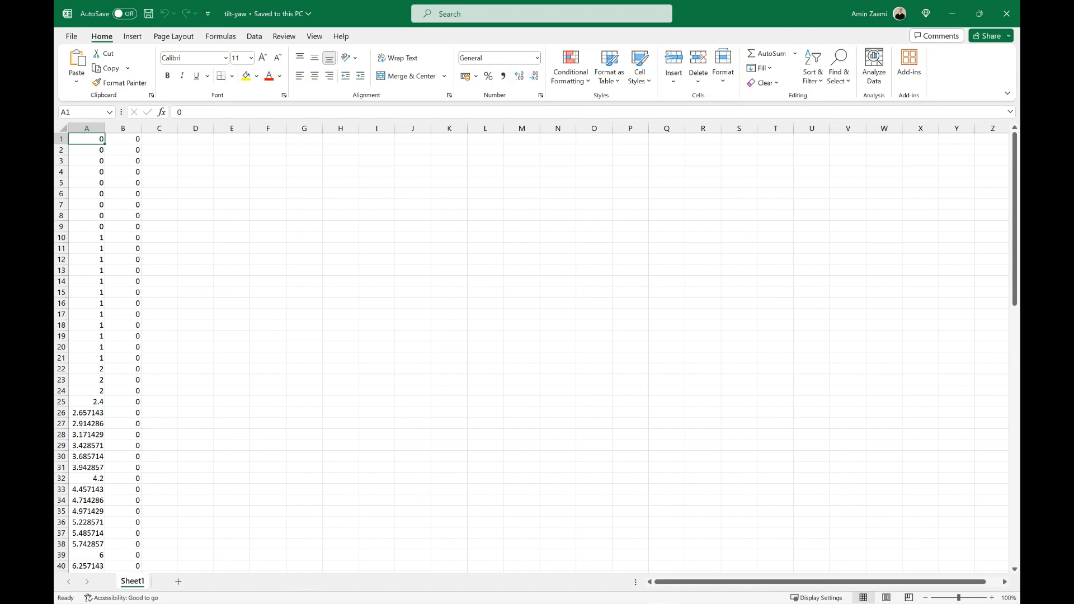
{"action": "scroll", "coordinate": [538, 353], "scroll_direction": "down", "scroll_amount": 15}
{"action": "scroll", "coordinate": [537, 353], "scroll_direction": "up", "scroll_amount": 6}
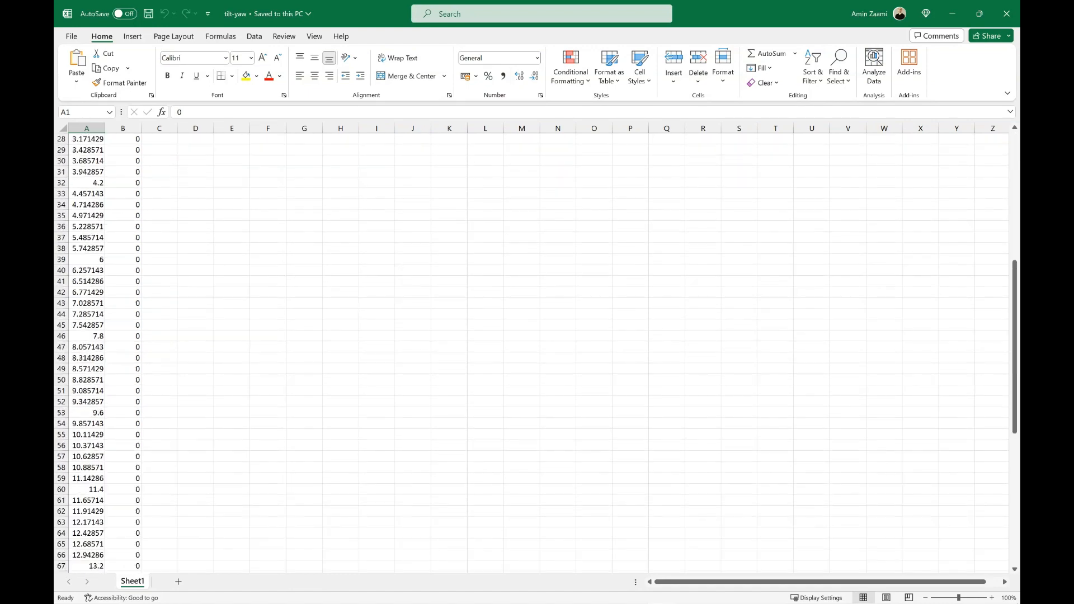
{"action": "scroll", "coordinate": [537, 353], "scroll_direction": "up", "scroll_amount": 9}
{"action": "left_click", "coordinate": [1006, 13]}
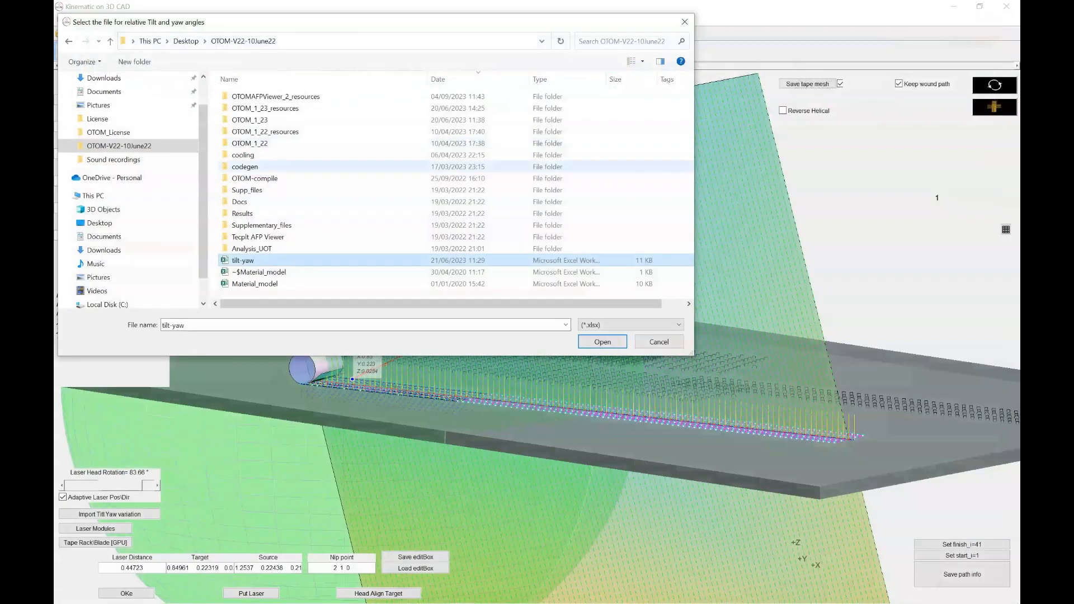
Import the tilt-yaw workbook from the OTOM-V22-10June22 folder and move the angle table aside
{"action": "key", "text": "Return"}
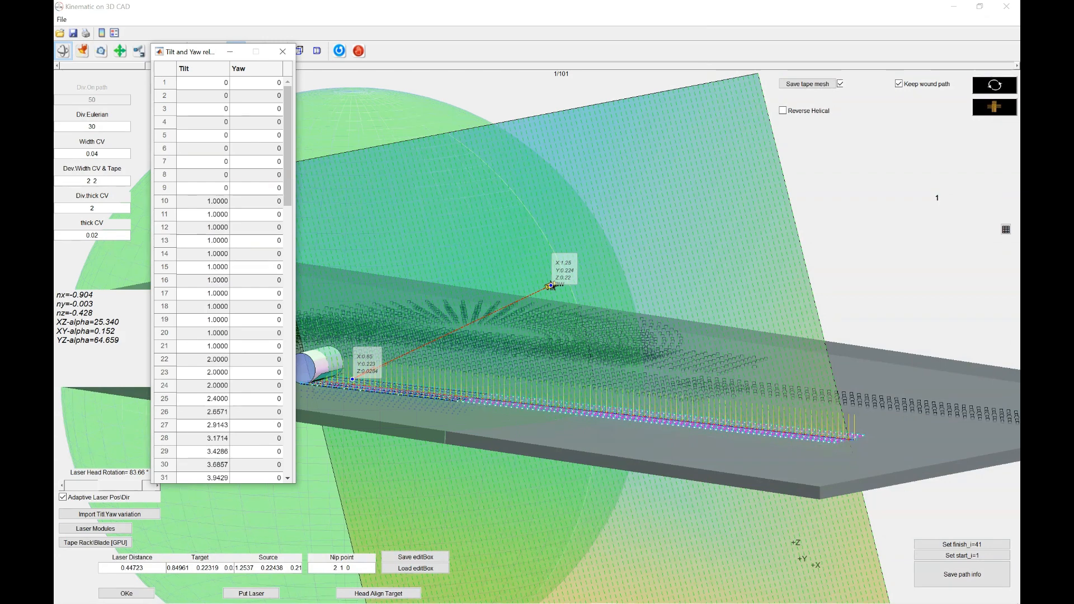
{"action": "left_click_drag", "start_coordinate": [193, 52], "coordinate": [179, 54]}
{"action": "mouse_move", "coordinate": [273, 148]}
{"action": "left_mouse_down"}
{"action": "mouse_move", "coordinate": [273, 221]}
{"action": "mouse_move", "coordinate": [273, 149]}
{"action": "left_mouse_up"}
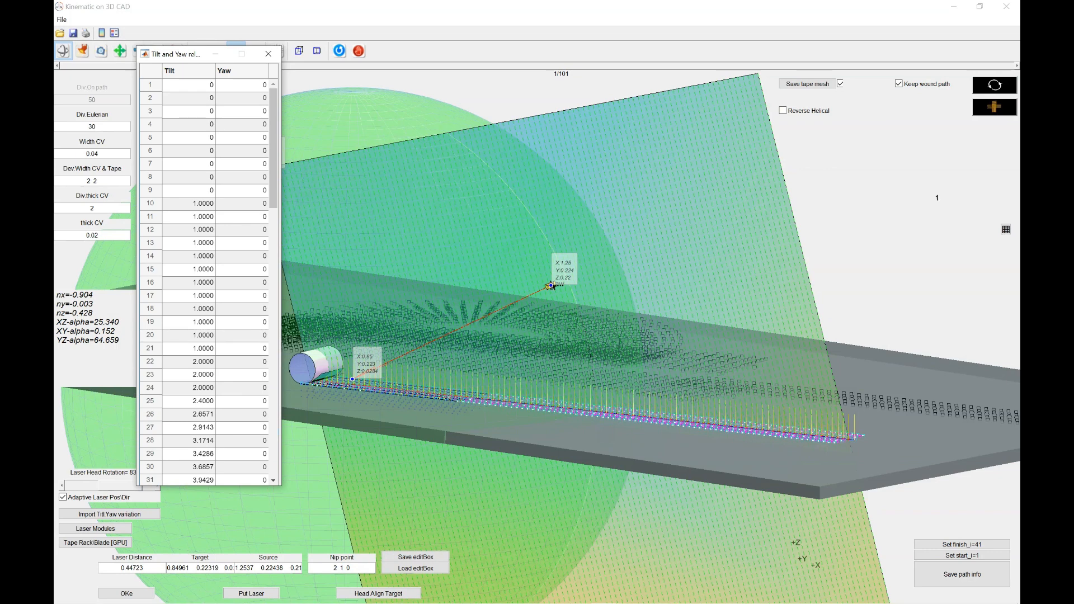
Set the tilt in row 9 to 0.5 and apply the tilt and yaw table from start step 1
{"action": "left_click", "coordinate": [189, 190]}
{"action": "type", "text": "0.5"}
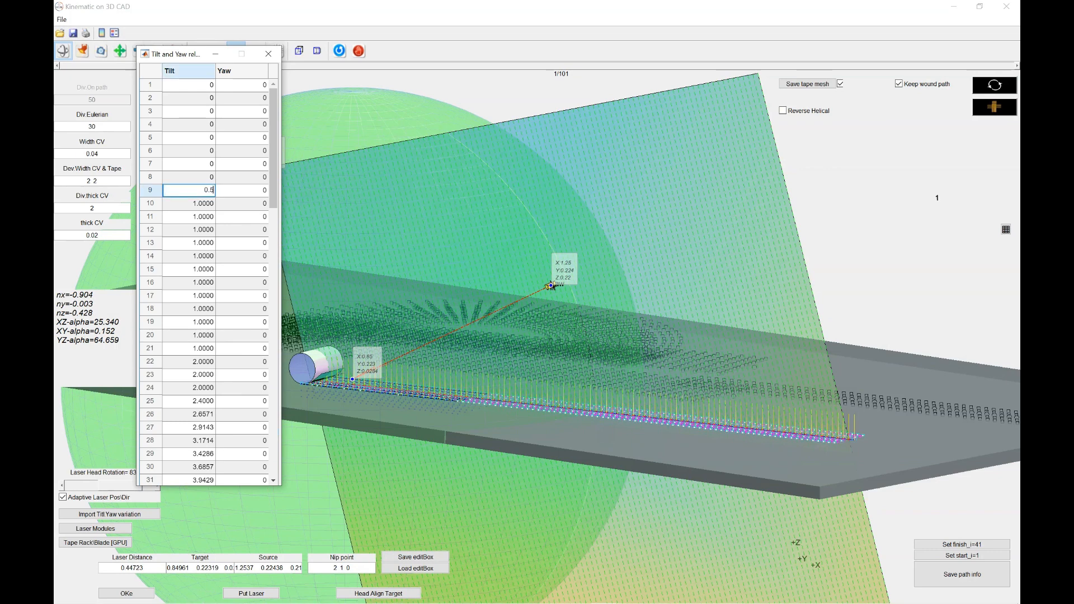
{"action": "key", "text": "Up"}
{"action": "key", "text": "Up"}
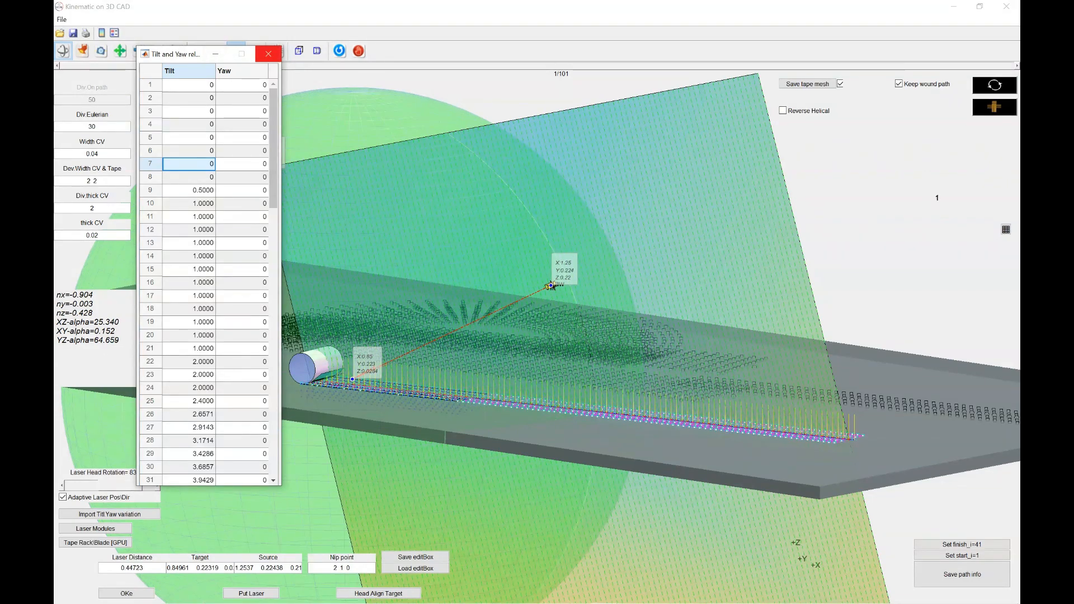
{"action": "left_click", "coordinate": [269, 54]}
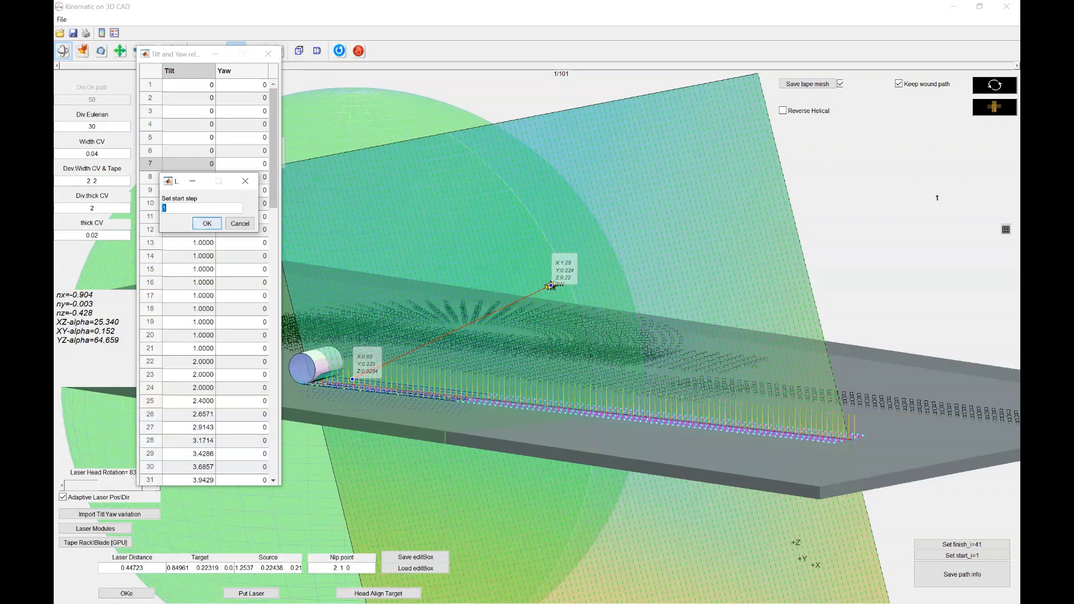
{"action": "left_click", "coordinate": [208, 223]}
Examine the tilt and yaw axes of the laser head at close range
{"action": "left_click", "coordinate": [158, 50]}
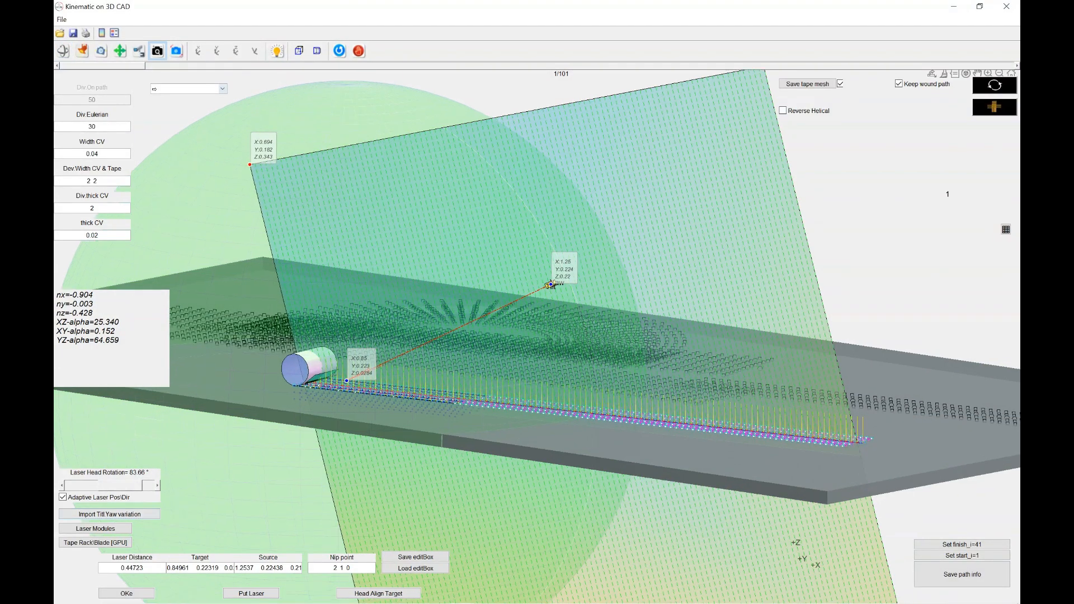
{"action": "left_click", "coordinate": [235, 51]}
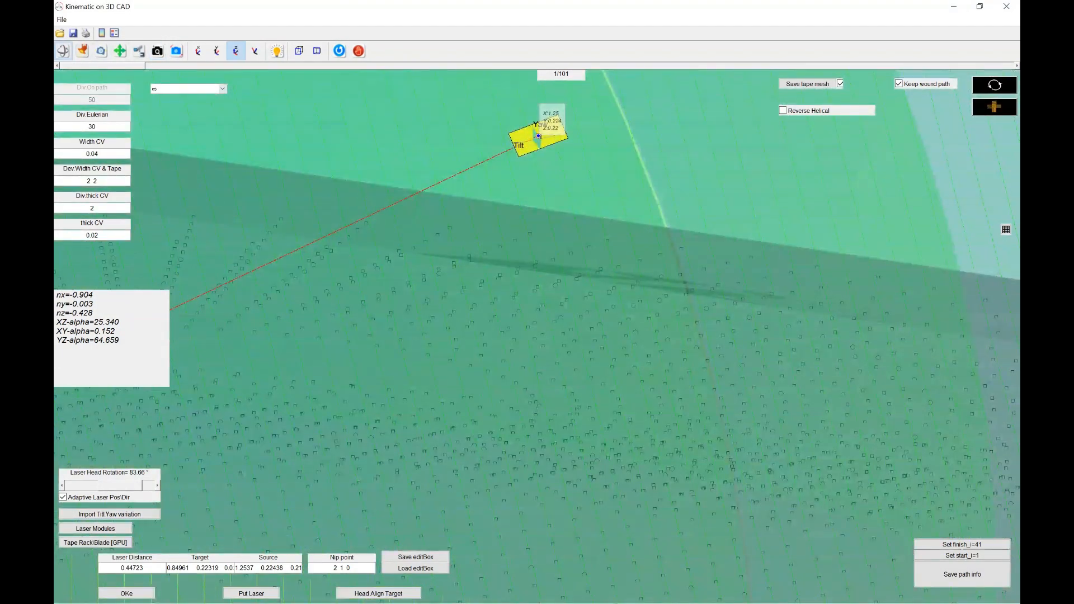
{"action": "left_click_drag", "start_coordinate": [507, 168], "coordinate": [347, 334]}
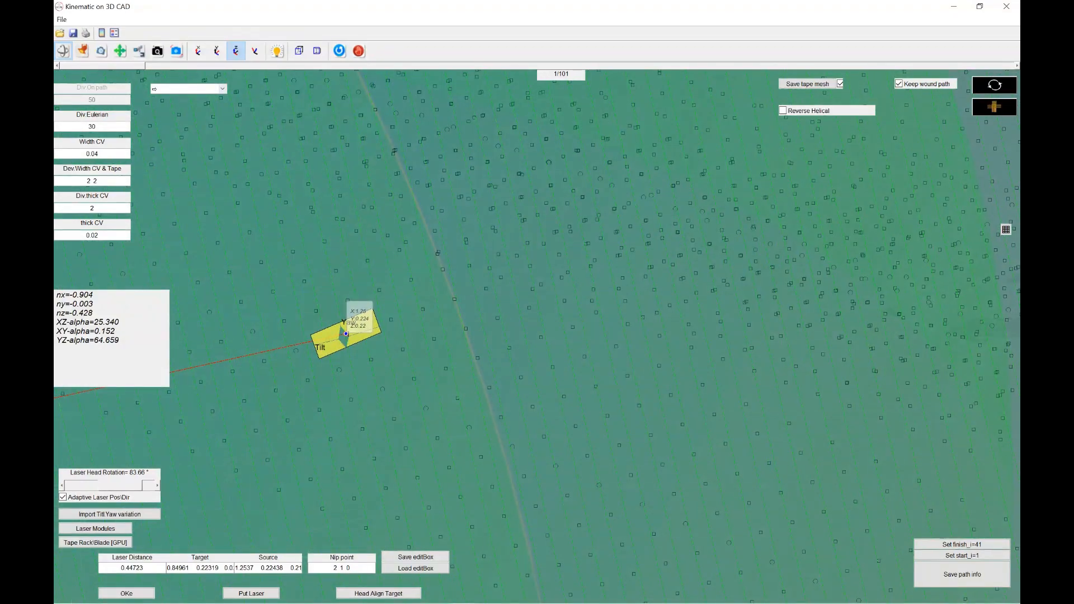
{"action": "left_click", "coordinate": [158, 51]}
{"action": "left_click_drag", "start_coordinate": [336, 235], "coordinate": [372, 204]}
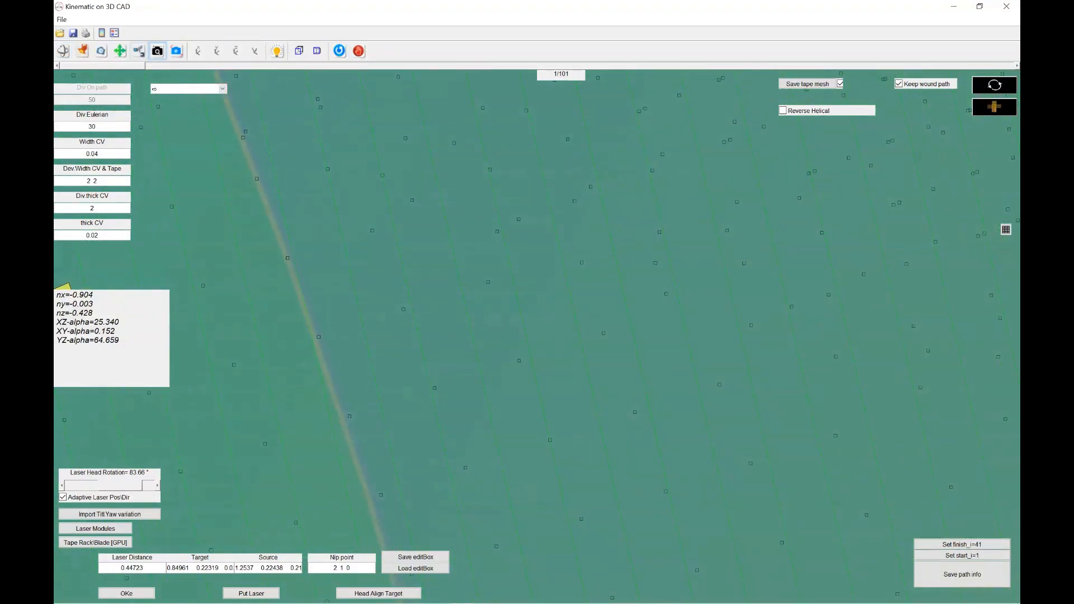
{"action": "left_click", "coordinate": [120, 51]}
{"action": "left_click_drag", "start_coordinate": [223, 324], "coordinate": [739, 269]}
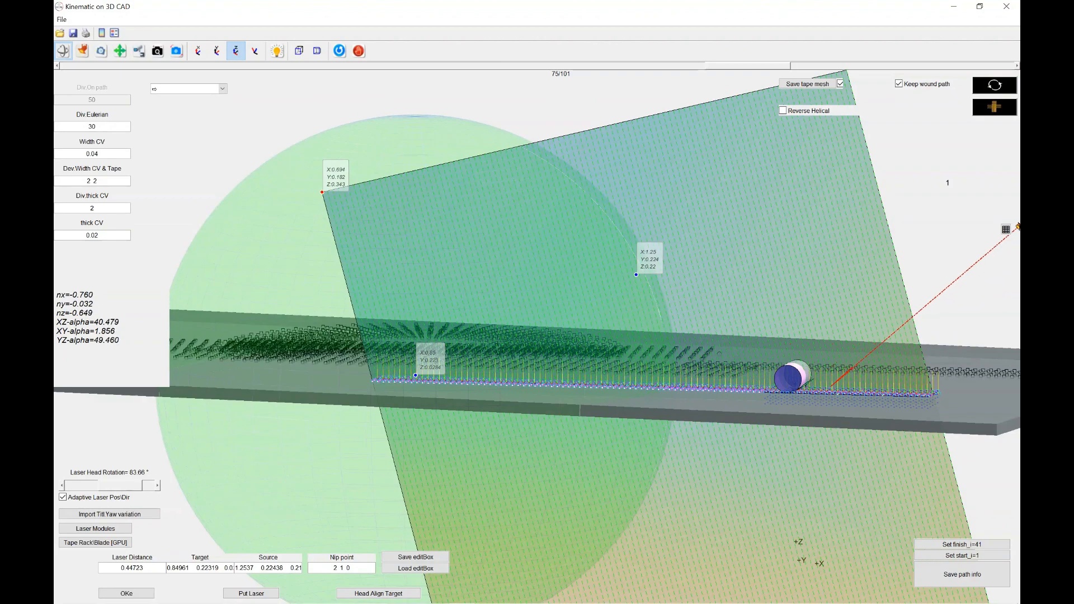
Examine how the laser head tilts along the tape path up to position 100, and return the roller to position 50
{"action": "left_click", "coordinate": [120, 50]}
{"action": "left_click_drag", "start_coordinate": [537, 302], "coordinate": [400, 285]}
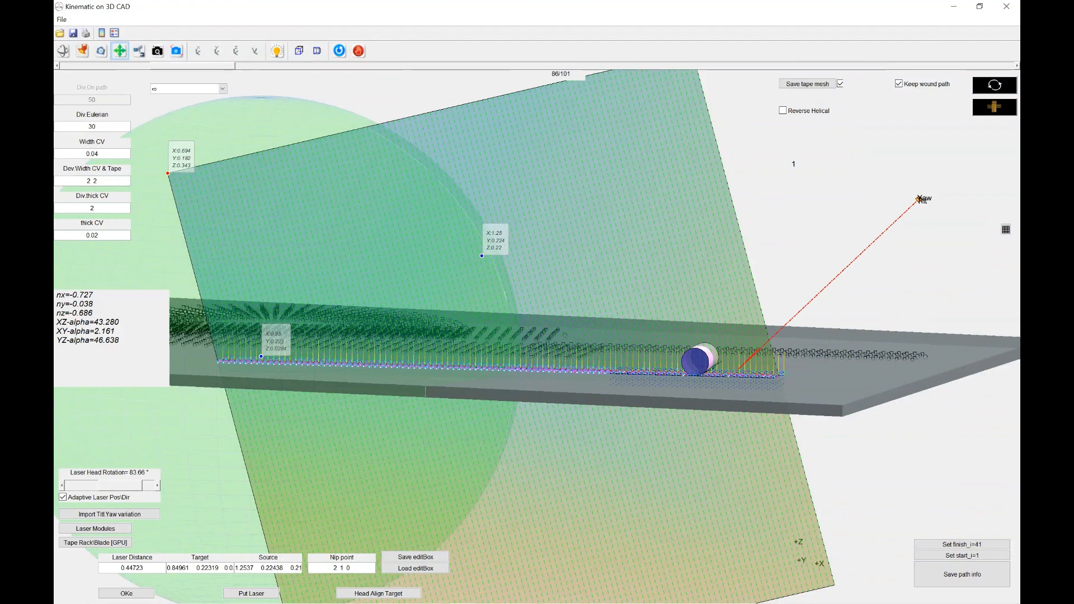
{"action": "left_click_drag", "start_coordinate": [193, 65], "coordinate": [883, 65]}
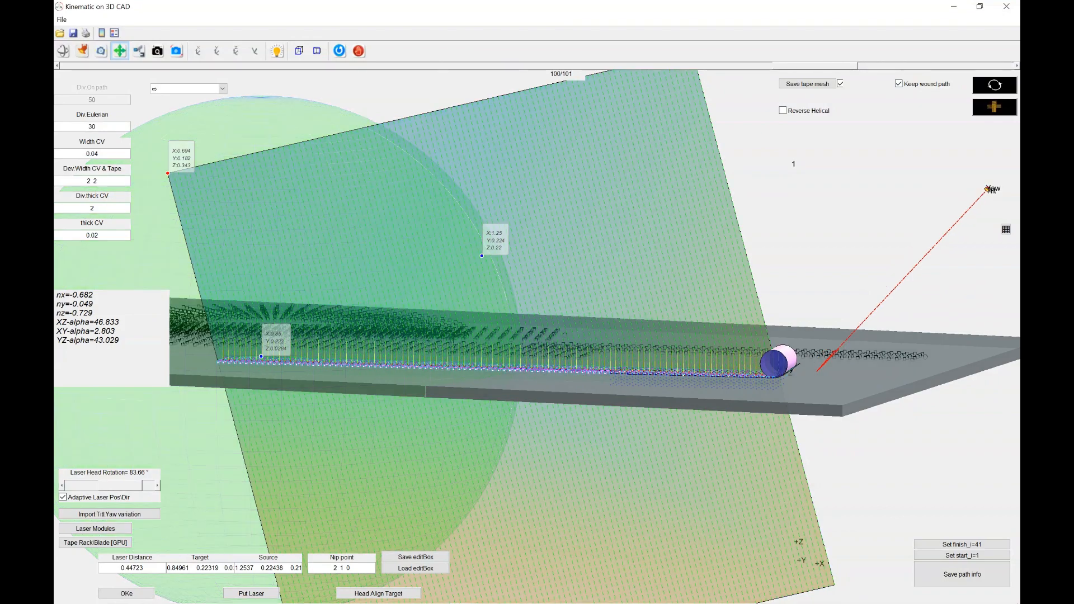
{"action": "left_click_drag", "start_coordinate": [815, 66], "coordinate": [528, 66]}
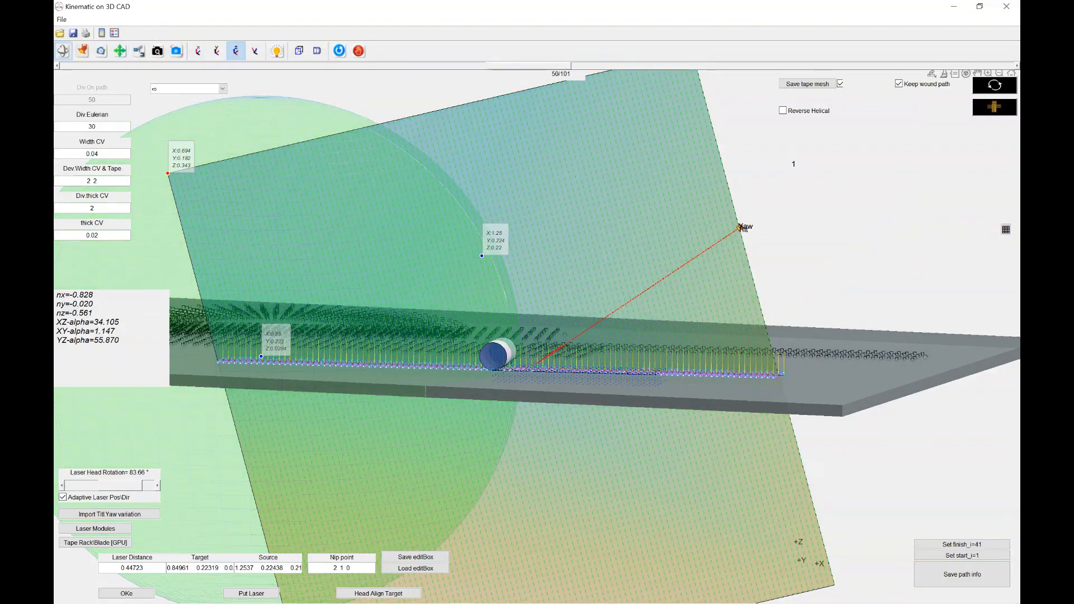
{"action": "left_click_drag", "start_coordinate": [332, 501], "coordinate": [307, 510]}
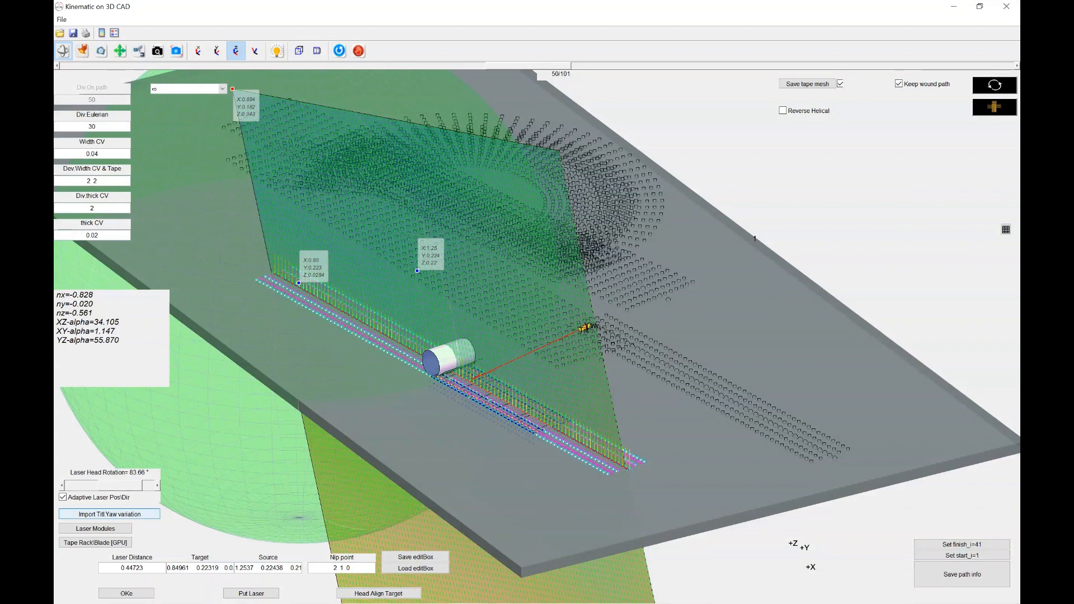
Configure the laser modules with Number 3 and Number Dir2 4, and update the laser head at path position 49
{"action": "left_click", "coordinate": [95, 529]}
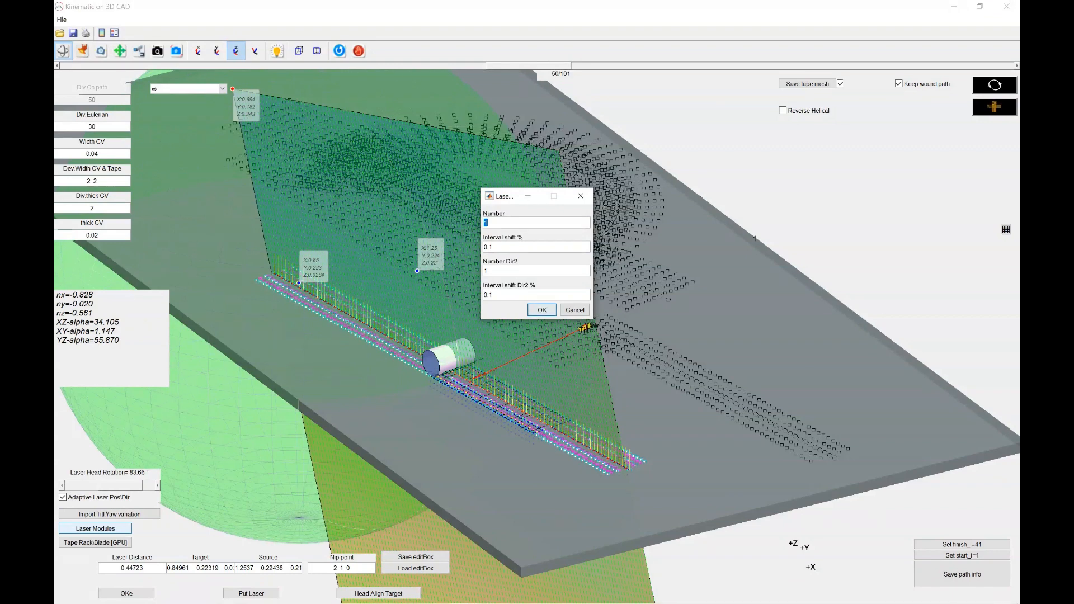
{"action": "type", "text": "3"}
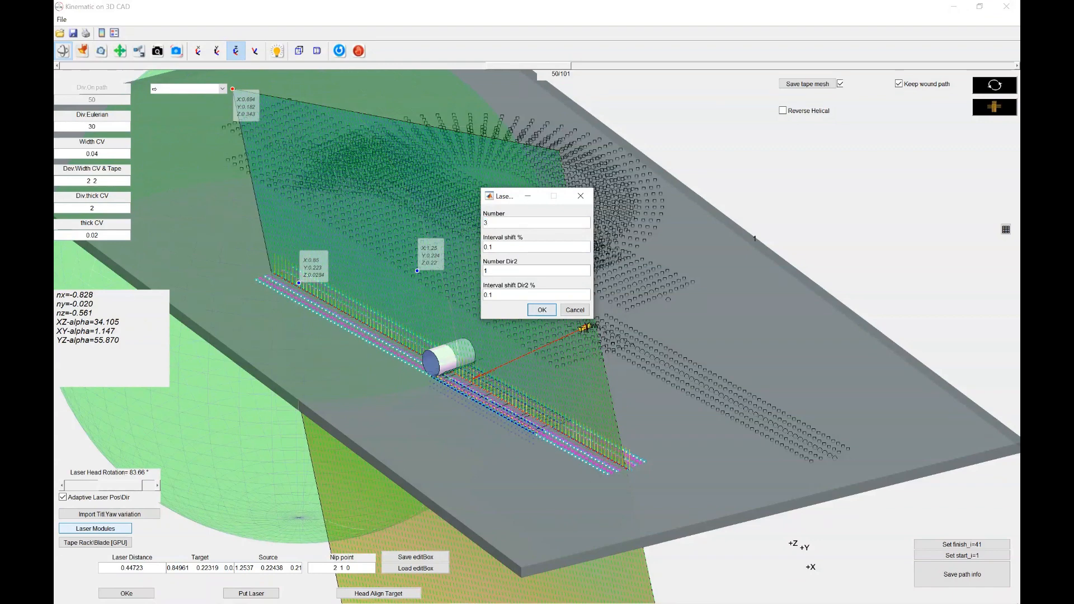
{"action": "type", "text": "4"}
{"action": "type", "text": "2"}
{"action": "key", "text": "shift+Tab"}
{"action": "key", "text": "Return"}
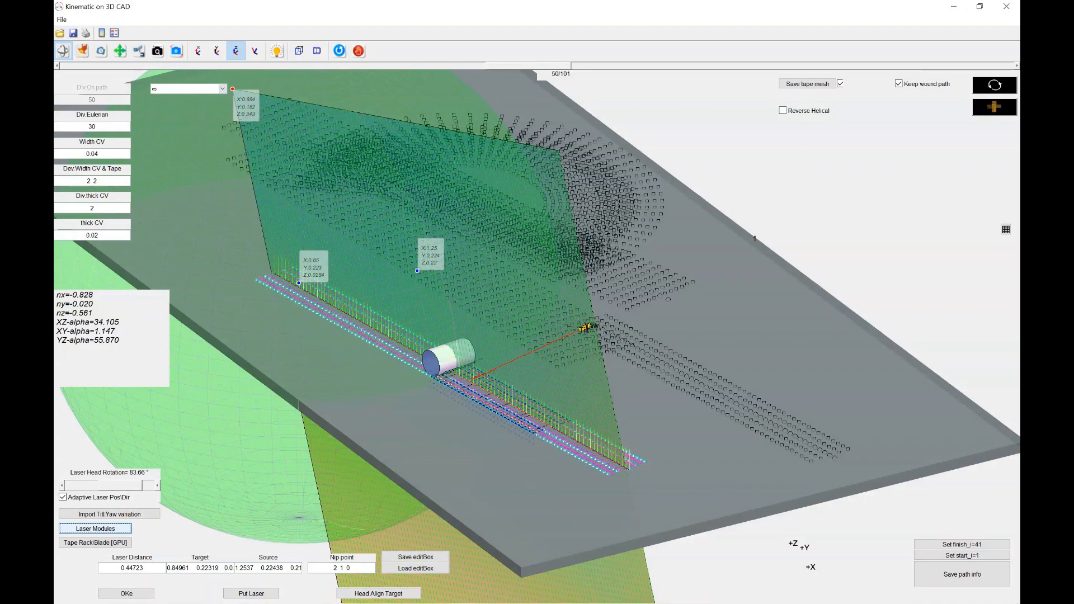
{"action": "left_click", "coordinate": [57, 66]}
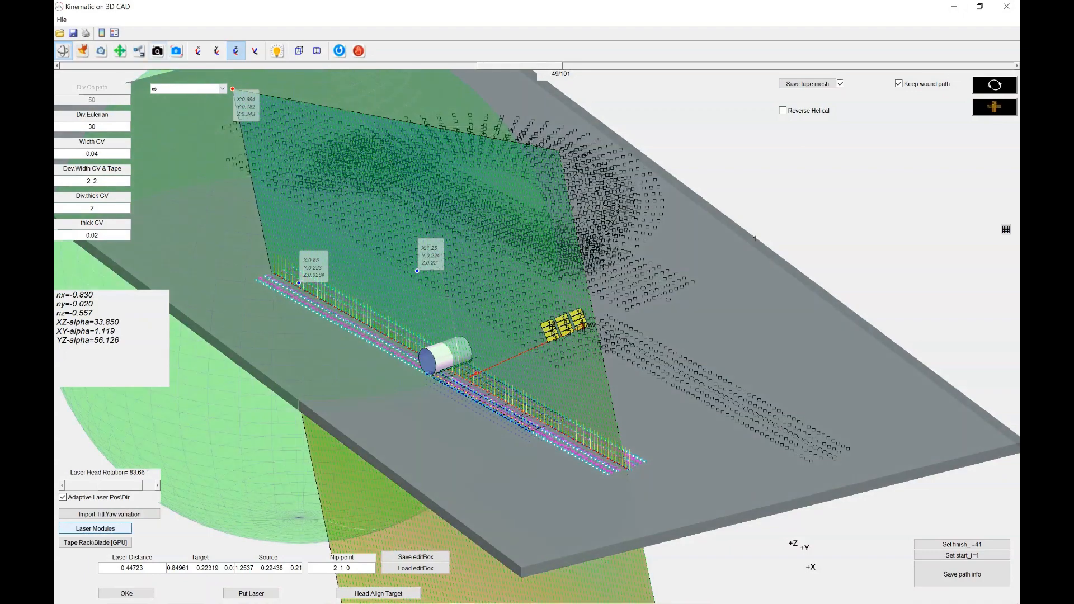
Examine the numbered laser module array up close beside the roller
{"action": "left_click", "coordinate": [158, 51]}
{"action": "left_click_drag", "start_coordinate": [504, 358], "coordinate": [514, 305]}
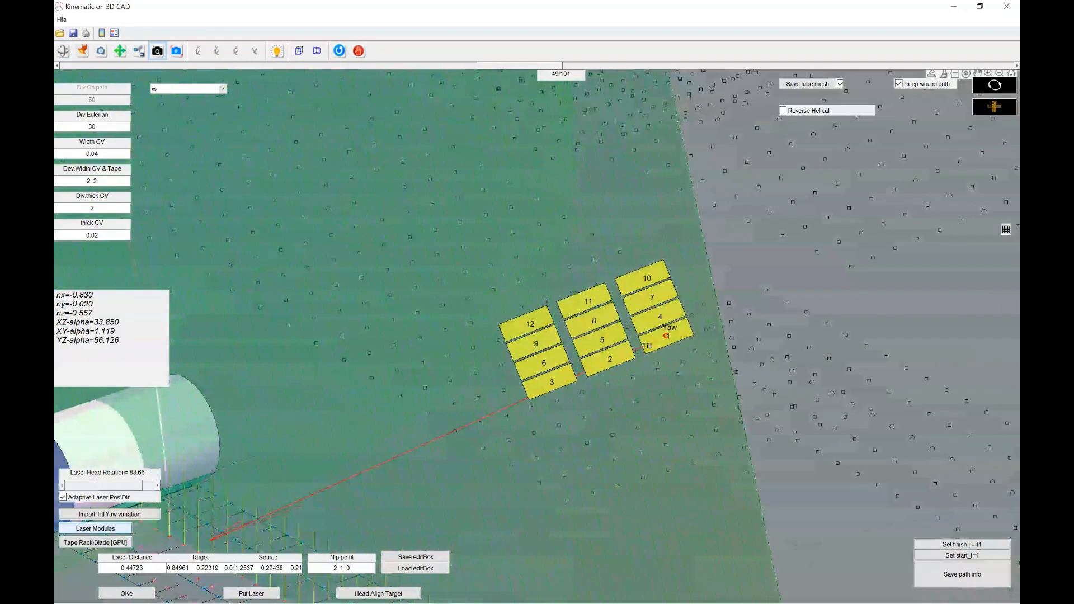
{"action": "left_click", "coordinate": [63, 51]}
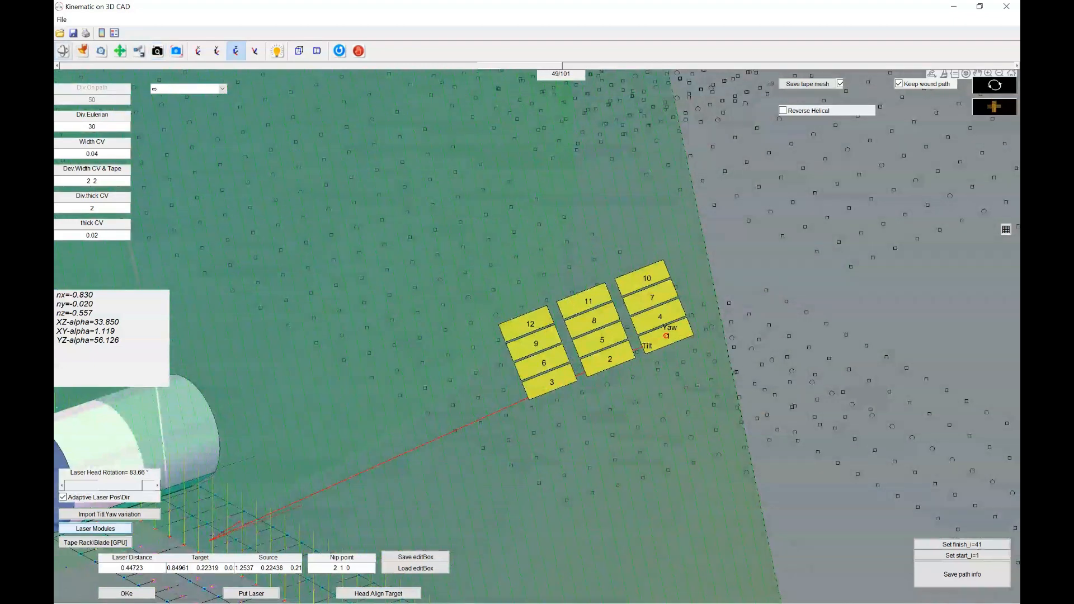
{"action": "left_click_drag", "start_coordinate": [392, 268], "coordinate": [378, 270]}
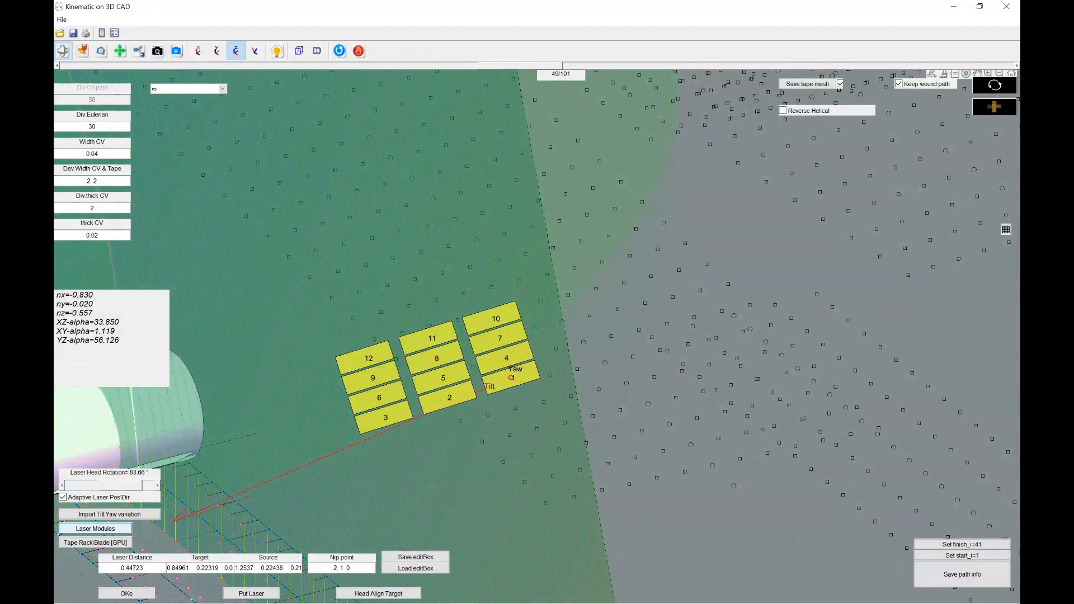
Examine the placement of the numbered laser modules relative to the roller and tape path, from close range and from farther out
{"action": "mouse_move", "coordinate": [392, 269]}
{"action": "left_mouse_down"}
{"action": "mouse_move", "coordinate": [390, 278]}
{"action": "mouse_move", "coordinate": [398, 274]}
{"action": "left_mouse_up"}
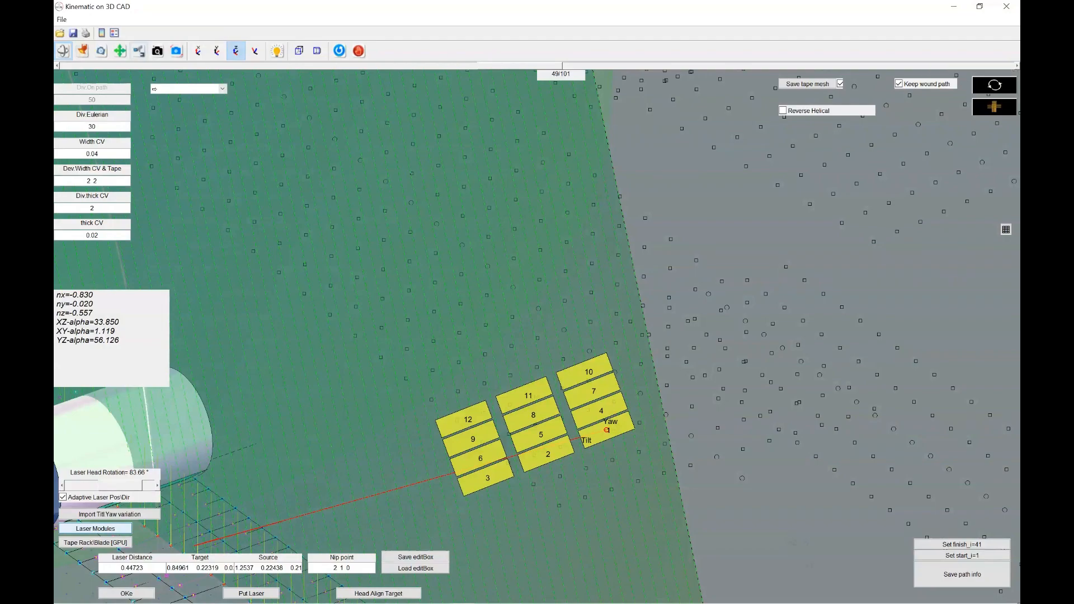
{"action": "left_click", "coordinate": [157, 51]}
{"action": "left_click_drag", "start_coordinate": [537, 313], "coordinate": [537, 380]}
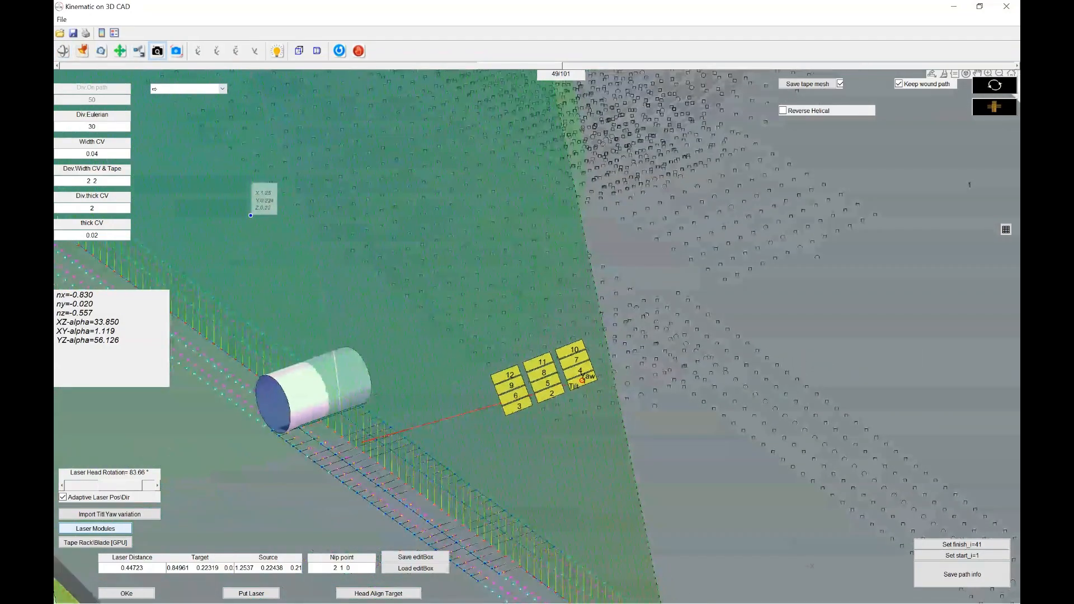
{"action": "left_click", "coordinate": [63, 51]}
{"action": "left_click_drag", "start_coordinate": [537, 313], "coordinate": [458, 302]}
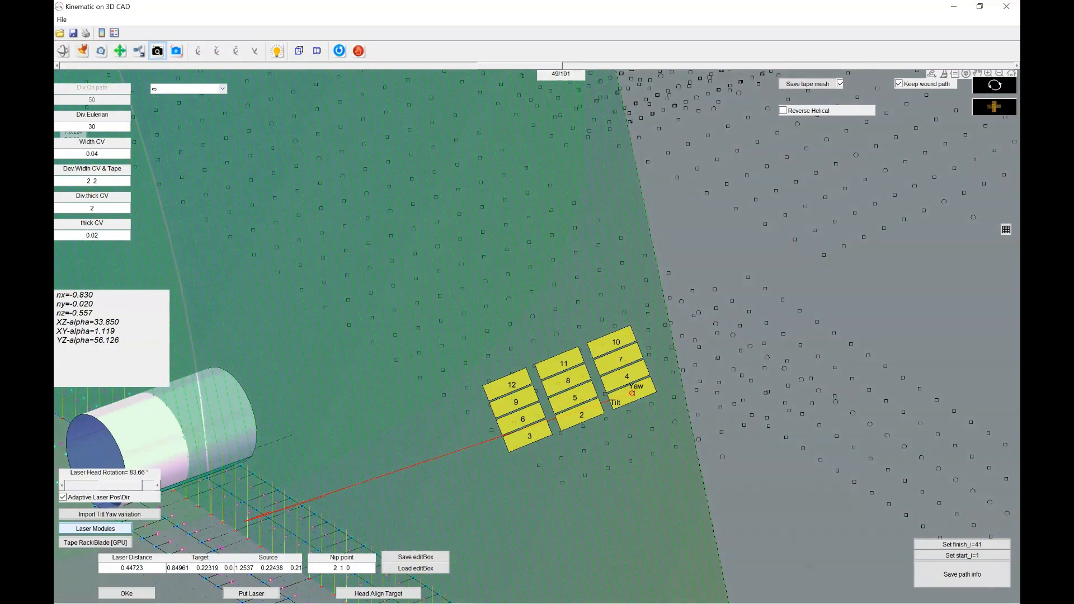
{"action": "scroll", "coordinate": [537, 335], "scroll_direction": "down", "scroll_amount": 3}
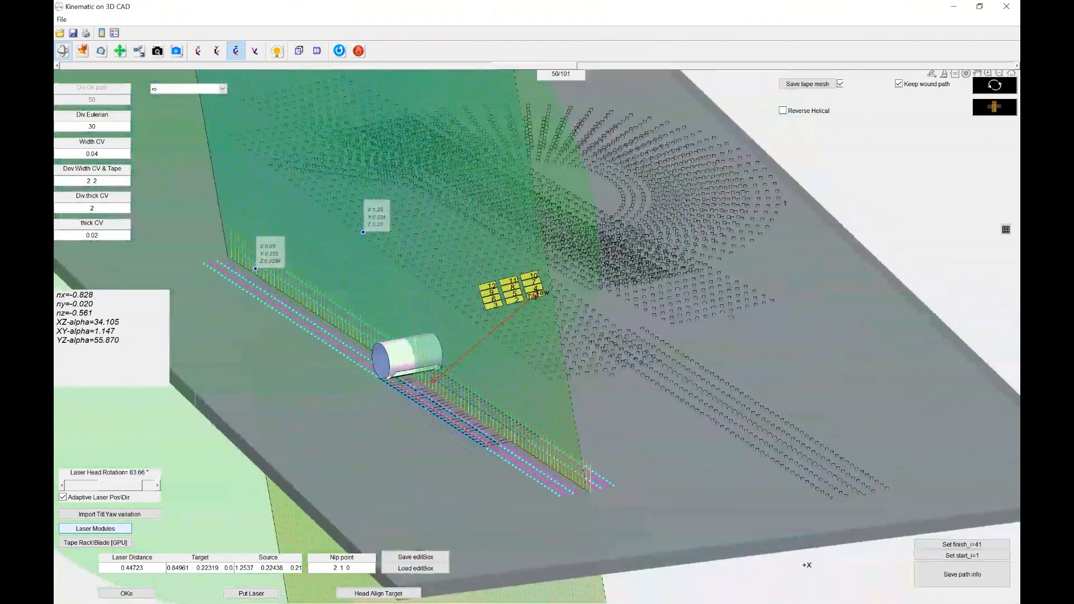
Configure the laser modules with Number 10 and Number Dir2 4, and update the laser head at path position 51
{"action": "left_click", "coordinate": [95, 528]}
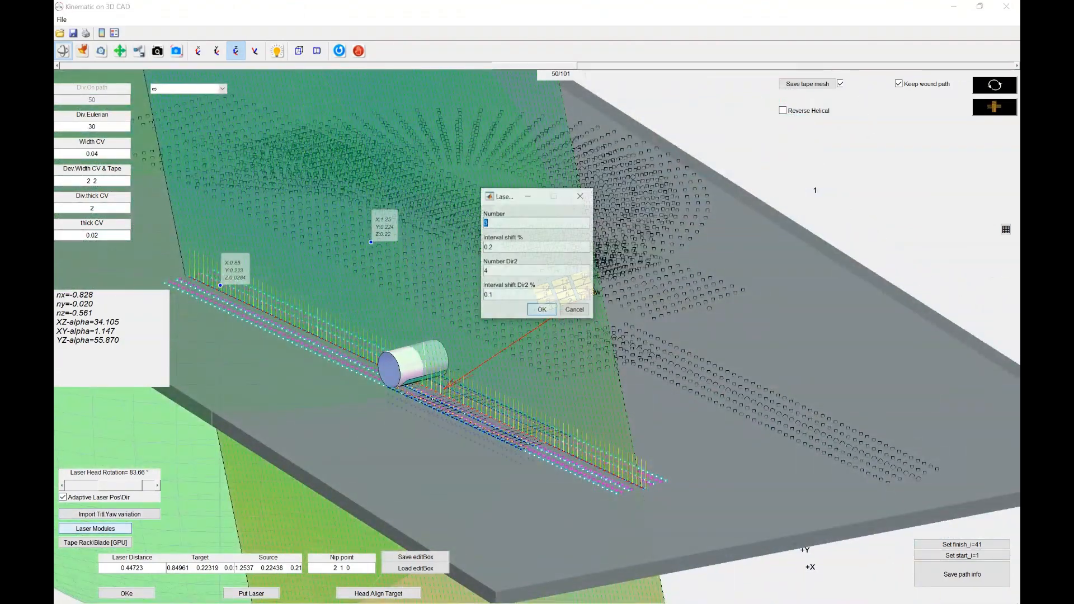
{"action": "left_click_drag", "start_coordinate": [514, 196], "coordinate": [211, 193]}
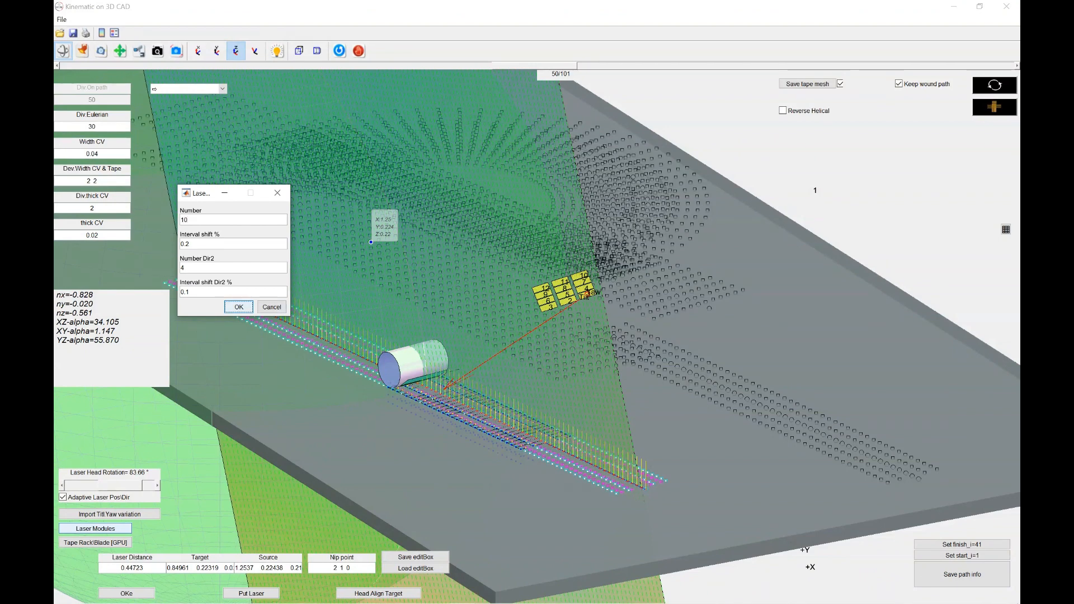
{"action": "key", "text": "Return"}
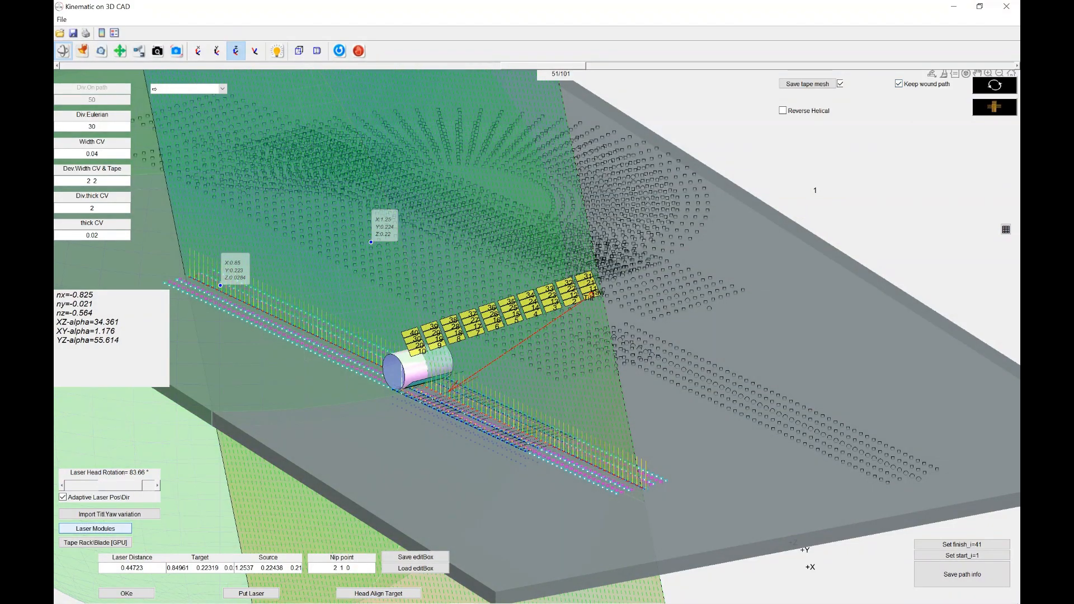
Configure the laser modules with Number 2 and Number Dir2 3, and update the head at path position 31 with 180° rotation
{"action": "left_click_drag", "start_coordinate": [616, 314], "coordinate": [504, 381]}
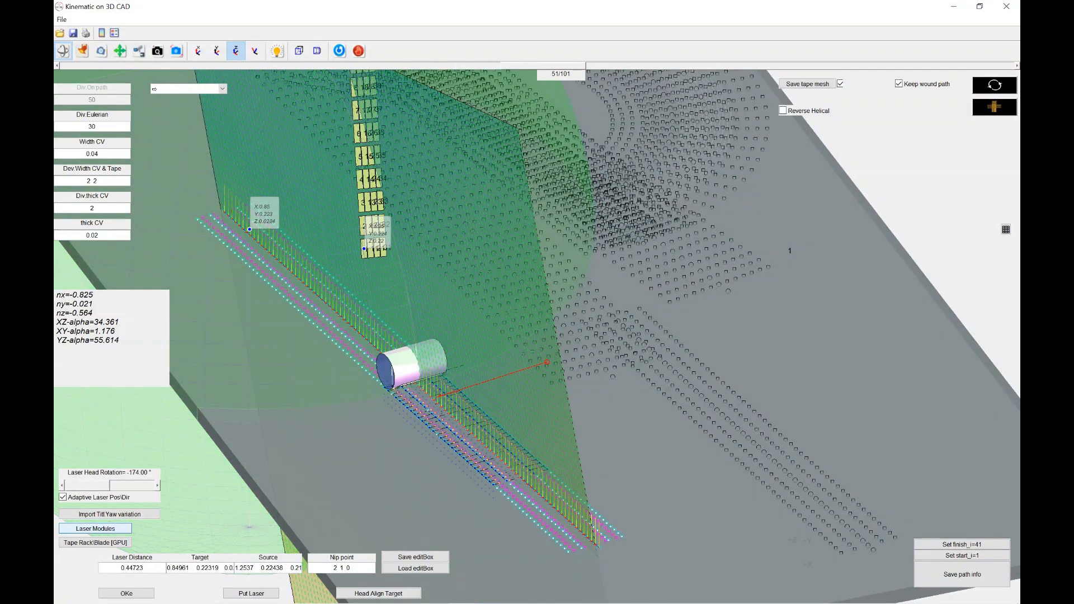
{"action": "left_click", "coordinate": [95, 529]}
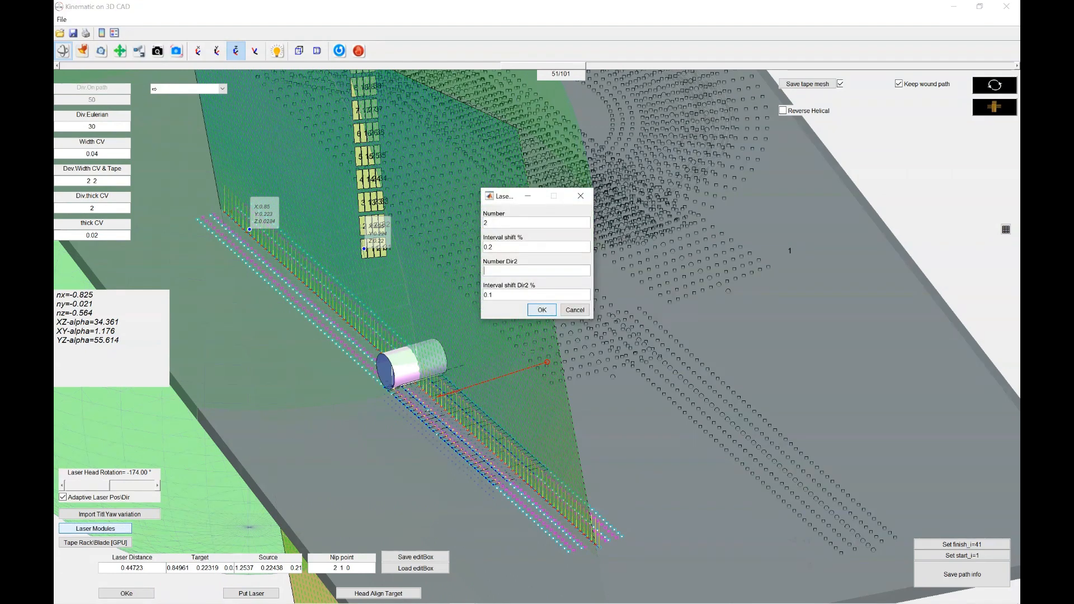
{"action": "type", "text": "3"}
{"action": "key", "text": "Return"}
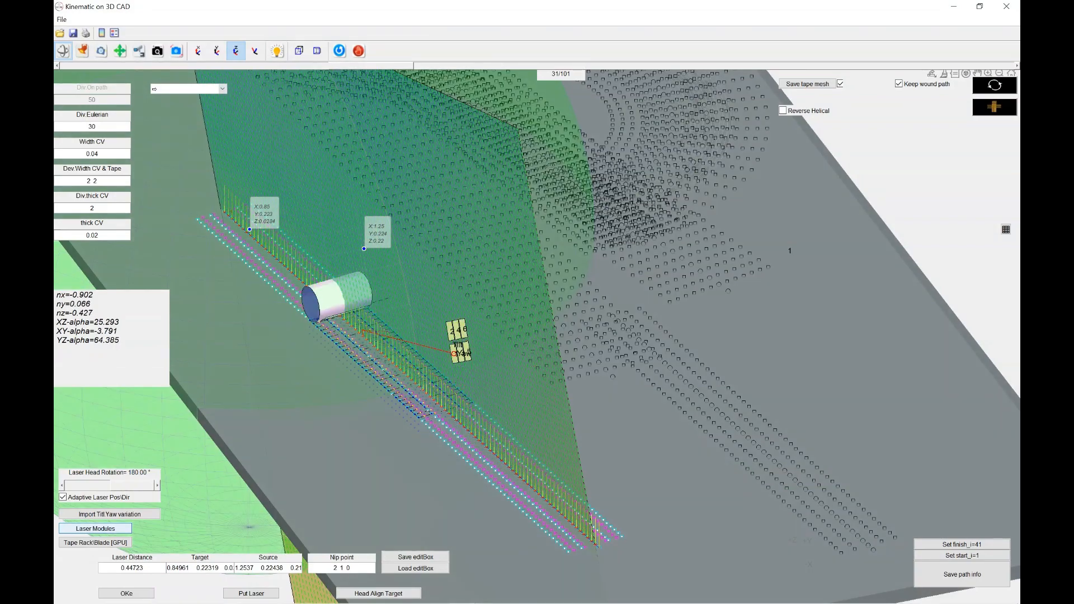
Examine the laser head and its module array in an overall view of the flat plate
{"action": "left_click_drag", "start_coordinate": [537, 336], "coordinate": [556, 307]}
{"action": "left_click", "coordinate": [157, 50]}
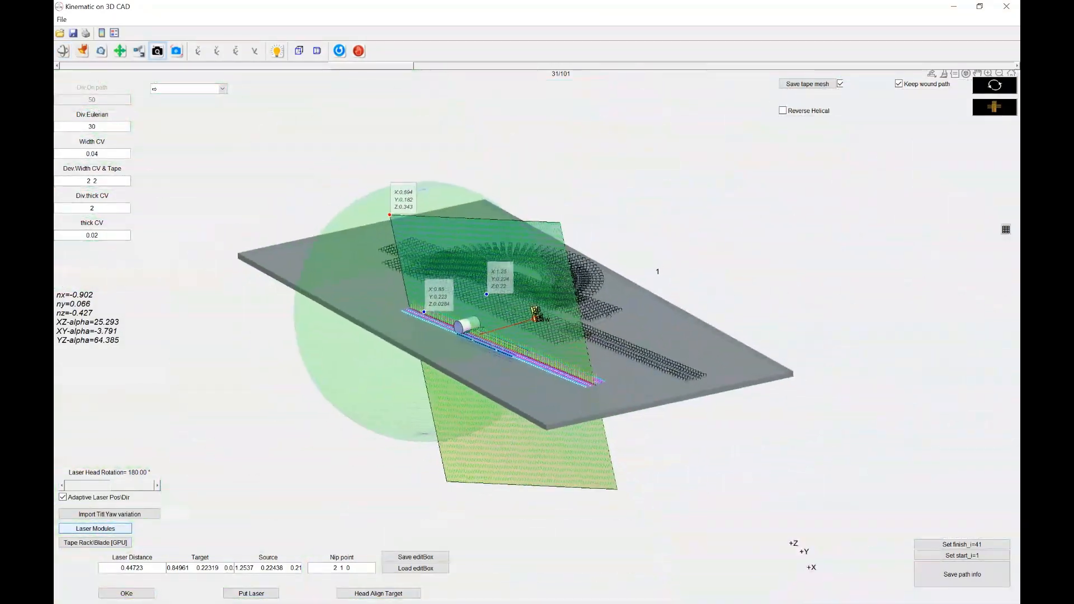
{"action": "left_click", "coordinate": [101, 51]}
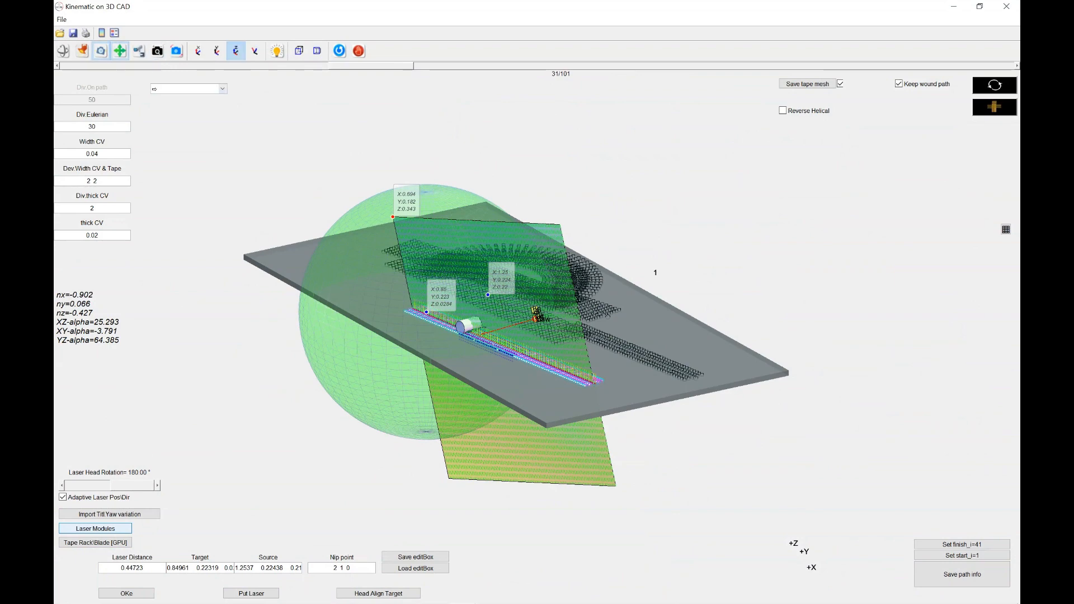
{"action": "left_click", "coordinate": [119, 51]}
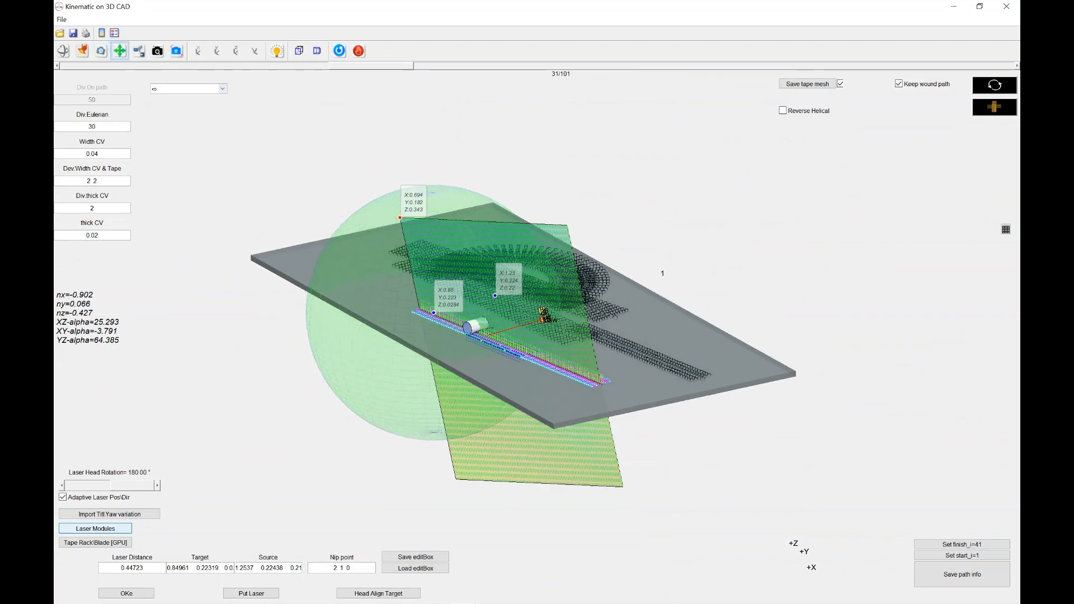